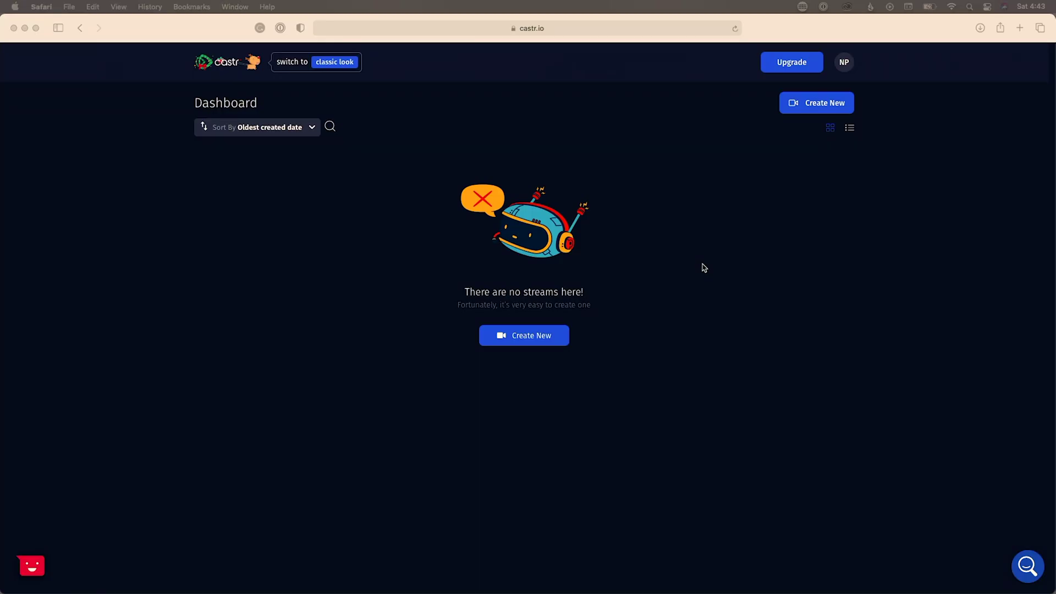
Create and save a new live stream 'Castr test stream' hosted in US Central.
left_click(507, 347)
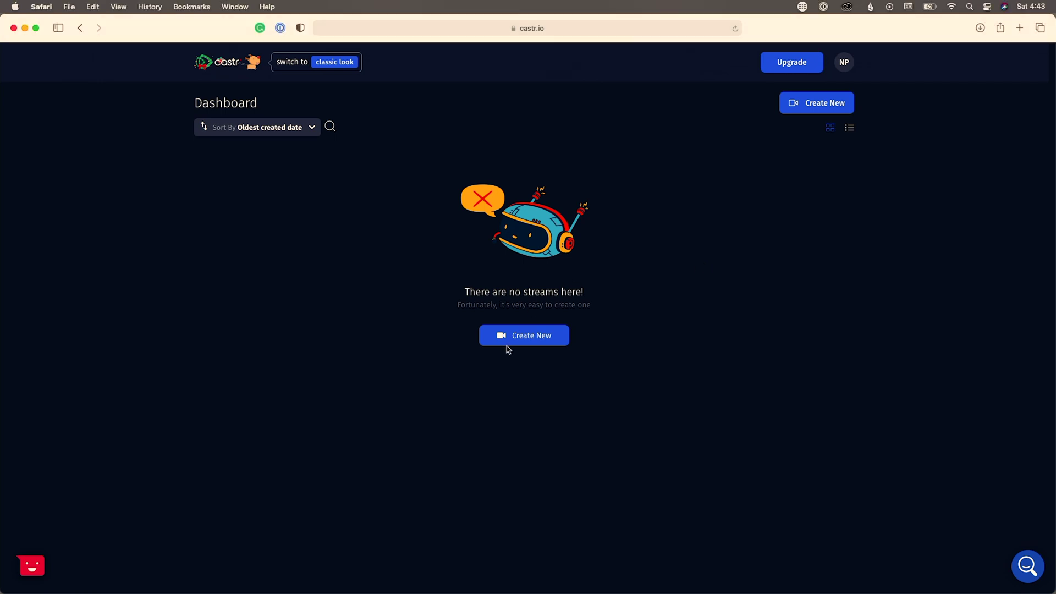
left_click(525, 346)
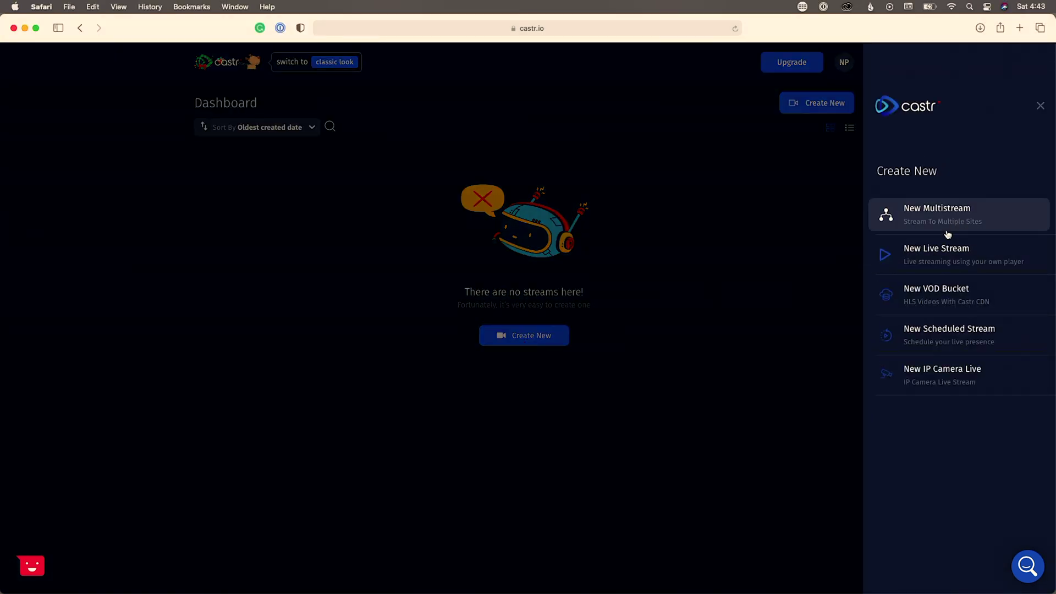
left_click(957, 261)
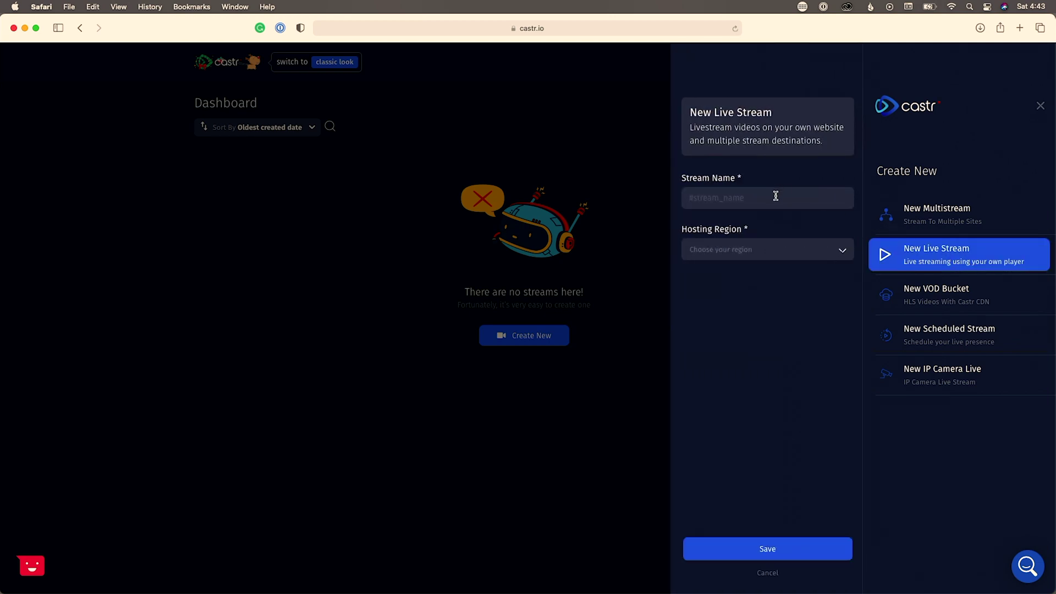
type("cast")
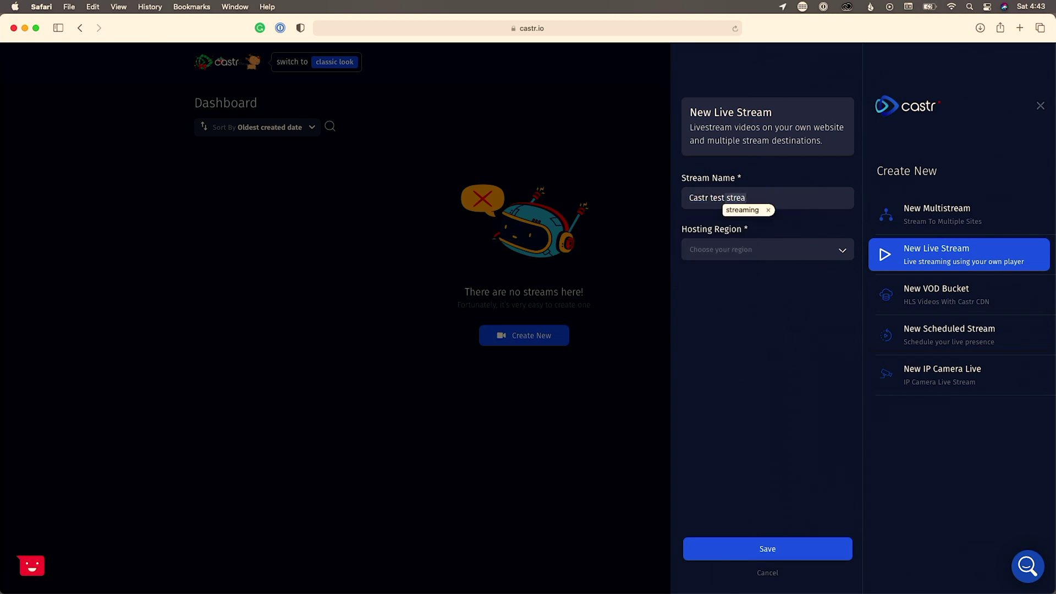
left_click(838, 250)
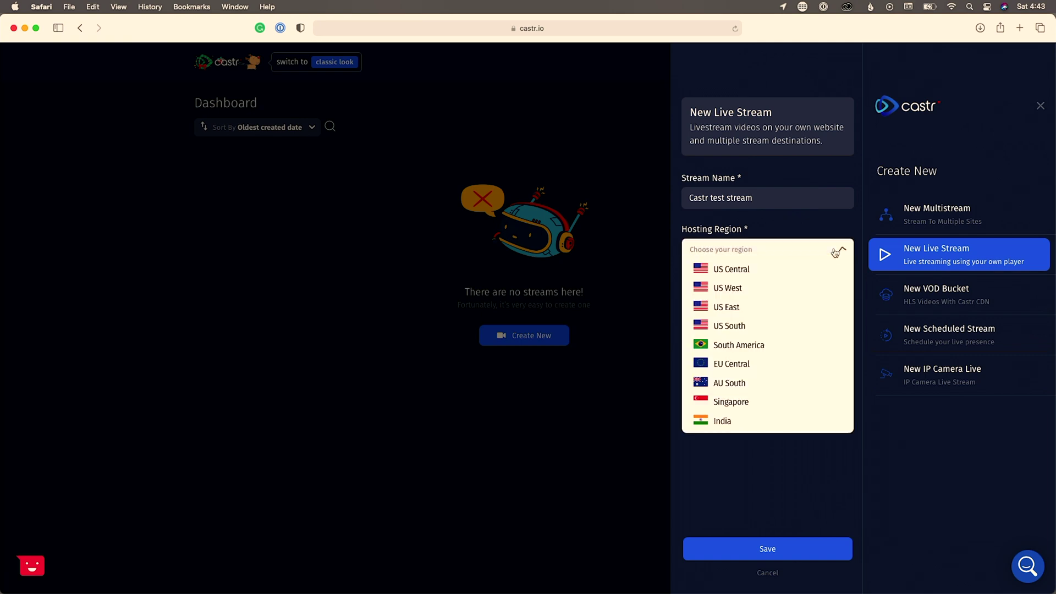
left_click(799, 275)
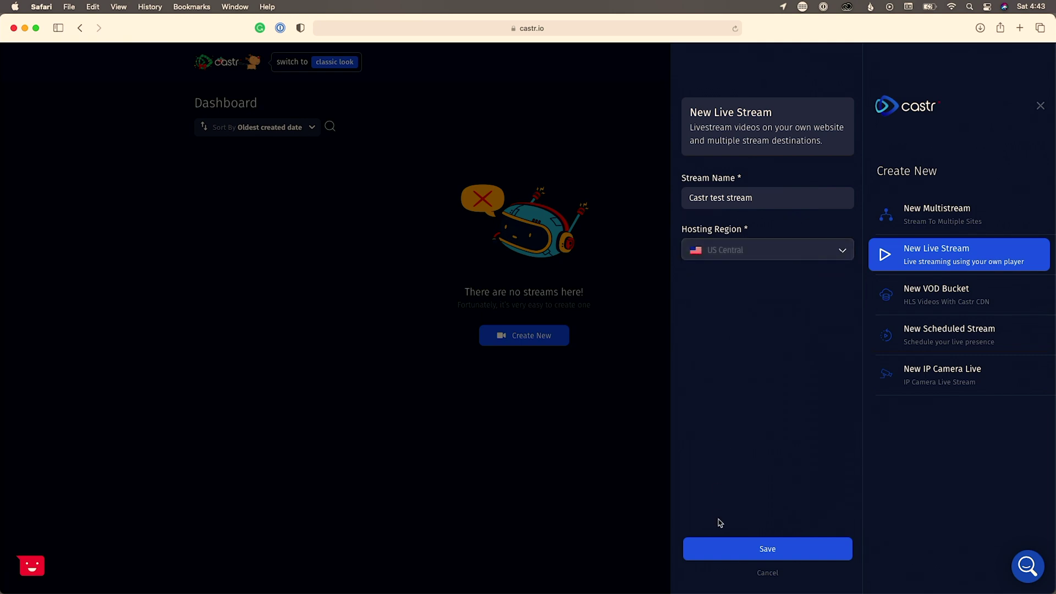
left_click(744, 559)
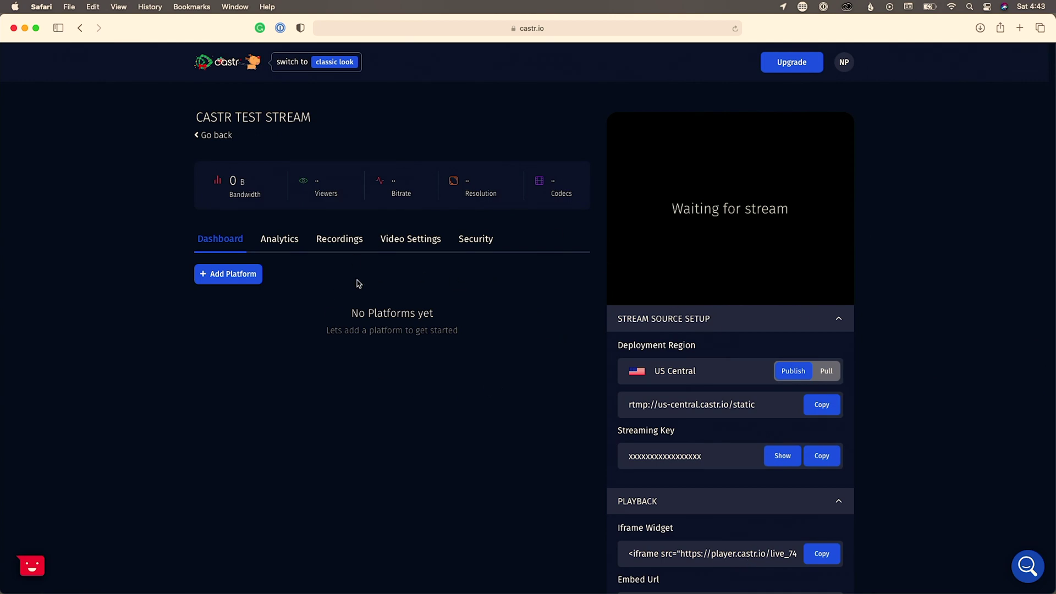
Open Add Platform and scroll through the New Publish Platform list.
left_click(225, 278)
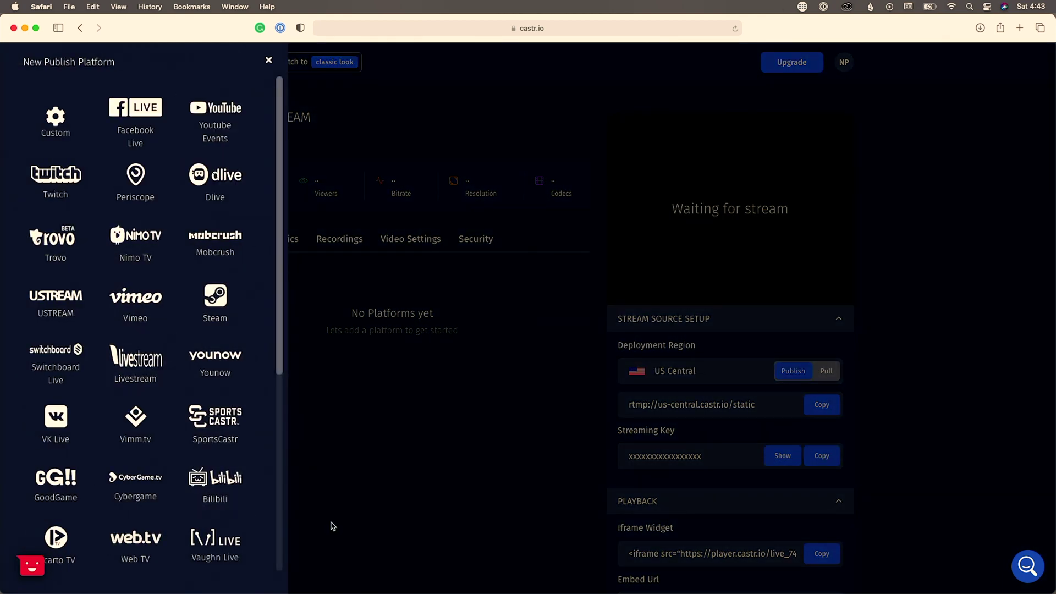
scroll(160, 399, "down", 5)
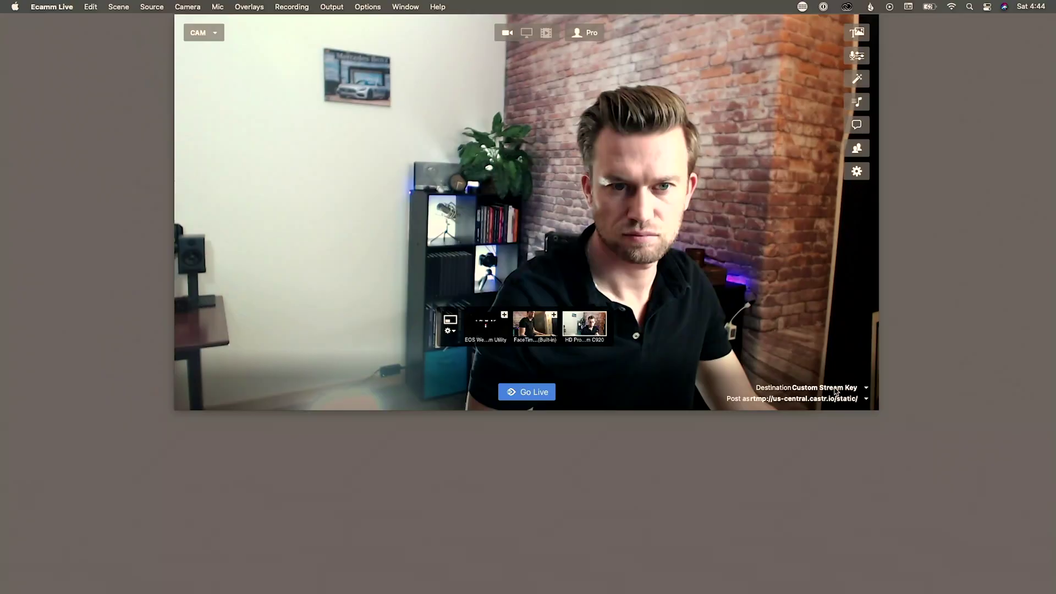
Choose Custom Stream Key as Ecamm Live's broadcast destination.
left_click(835, 390)
left_click(835, 389)
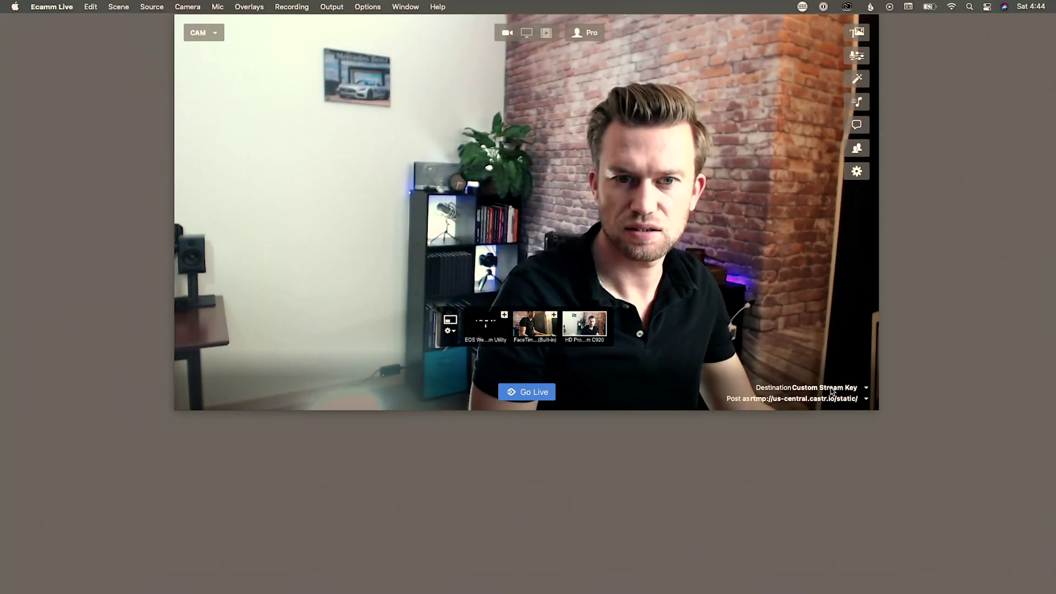
Keep the Custom Stream Key destination and start adding a new stream key.
left_click(832, 387)
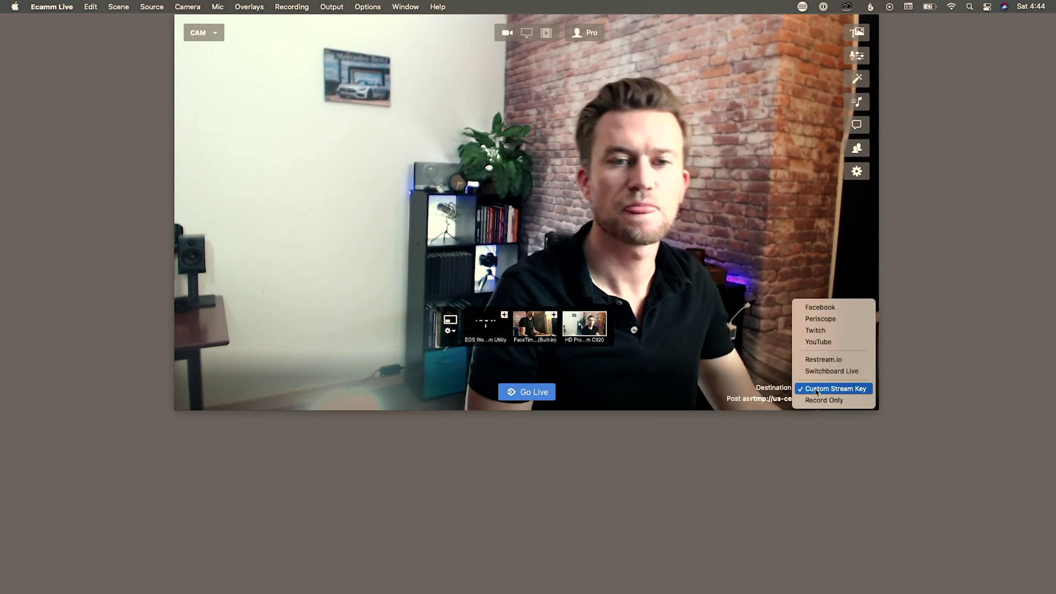
left_click(817, 389)
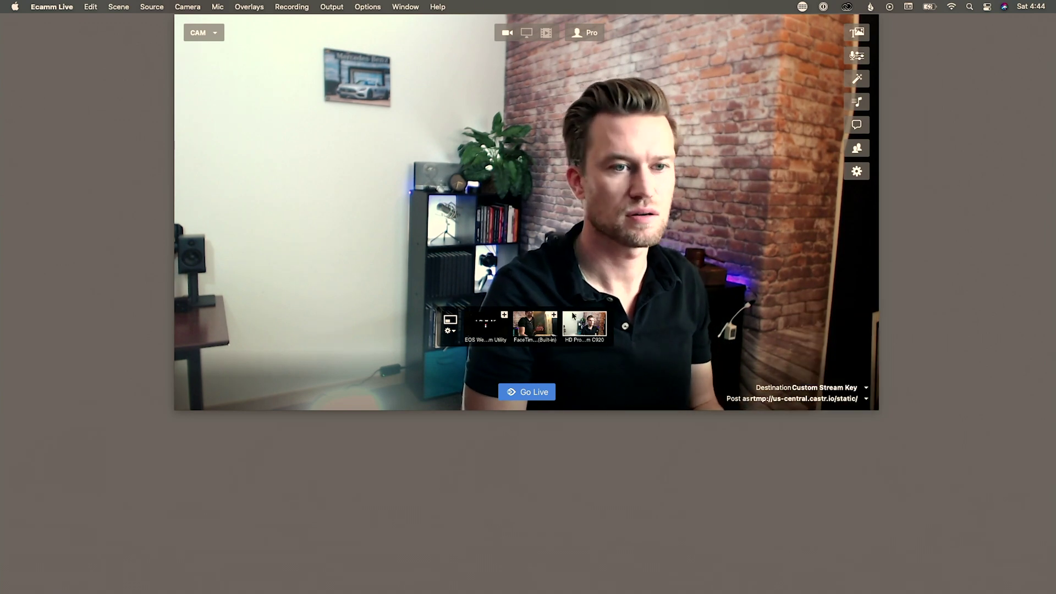
left_click(839, 400)
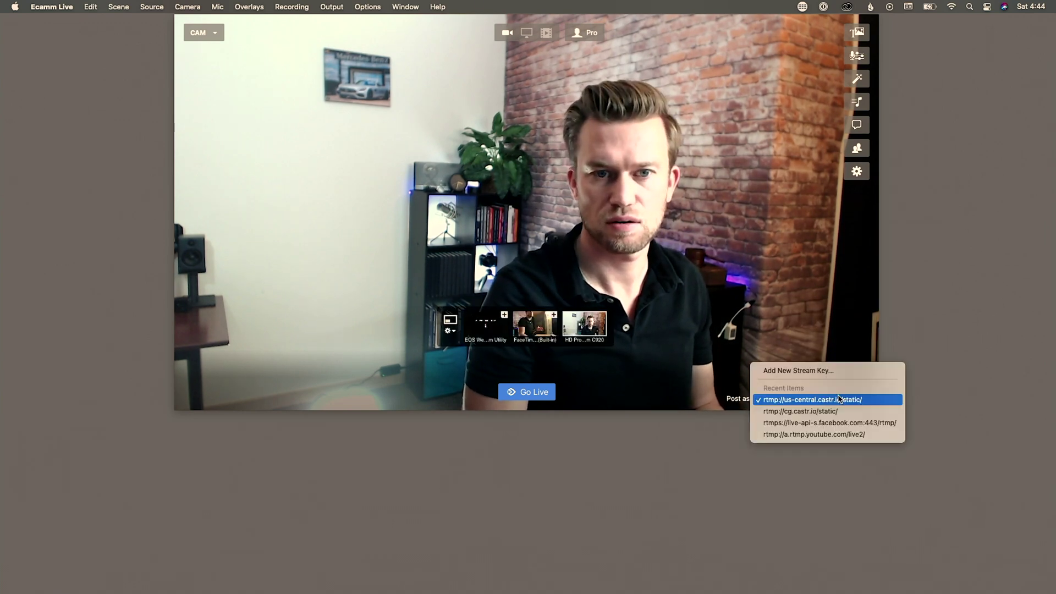
left_click(830, 369)
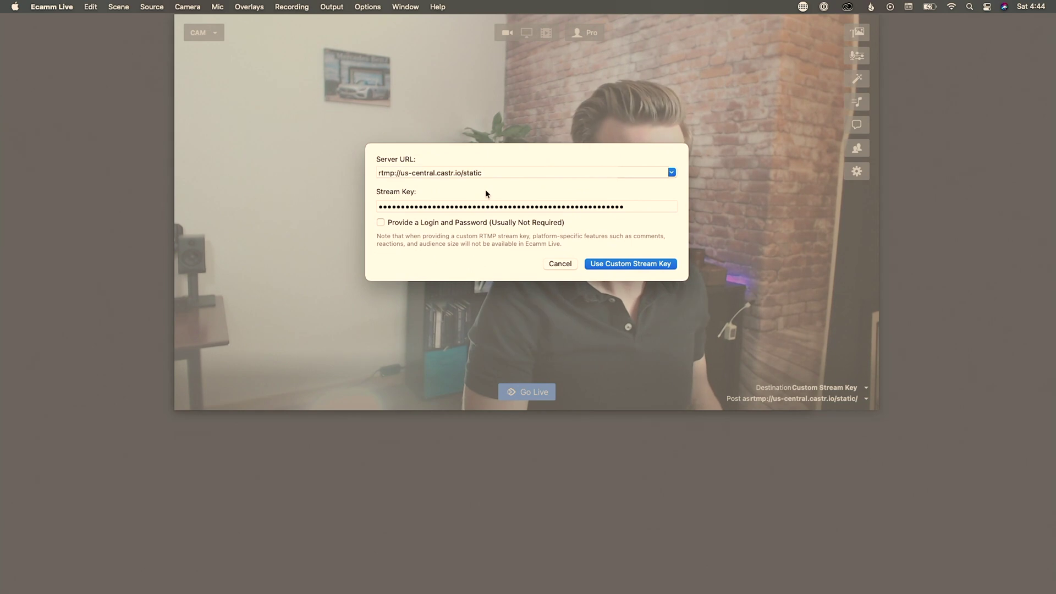
Replace the key with Castr's copied streaming key, confirm it, and go live.
key("ctrl+Left")
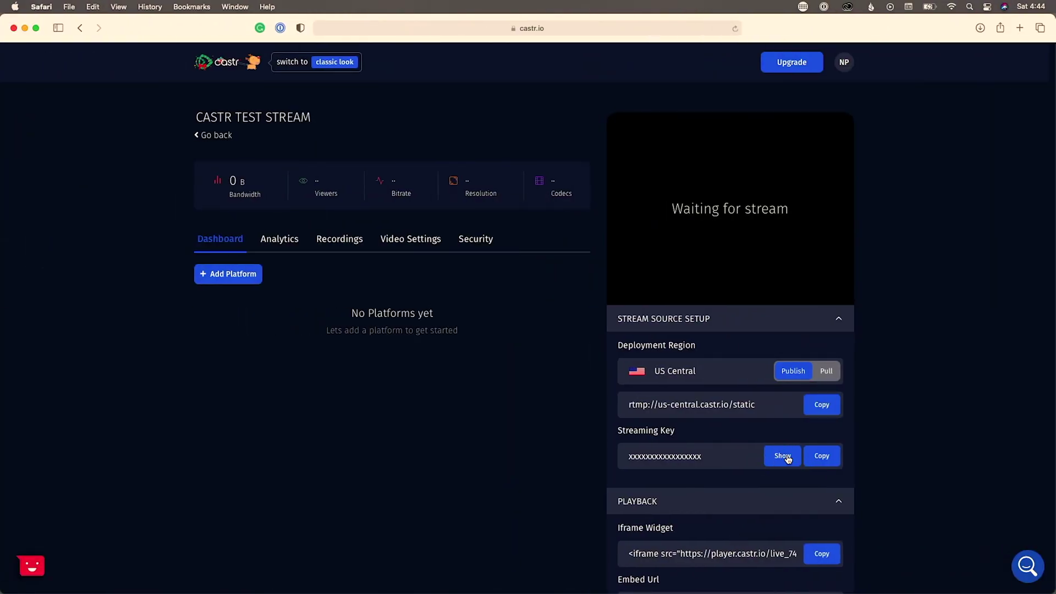
left_click(822, 456)
key("ctrl+Right")
key("super+v")
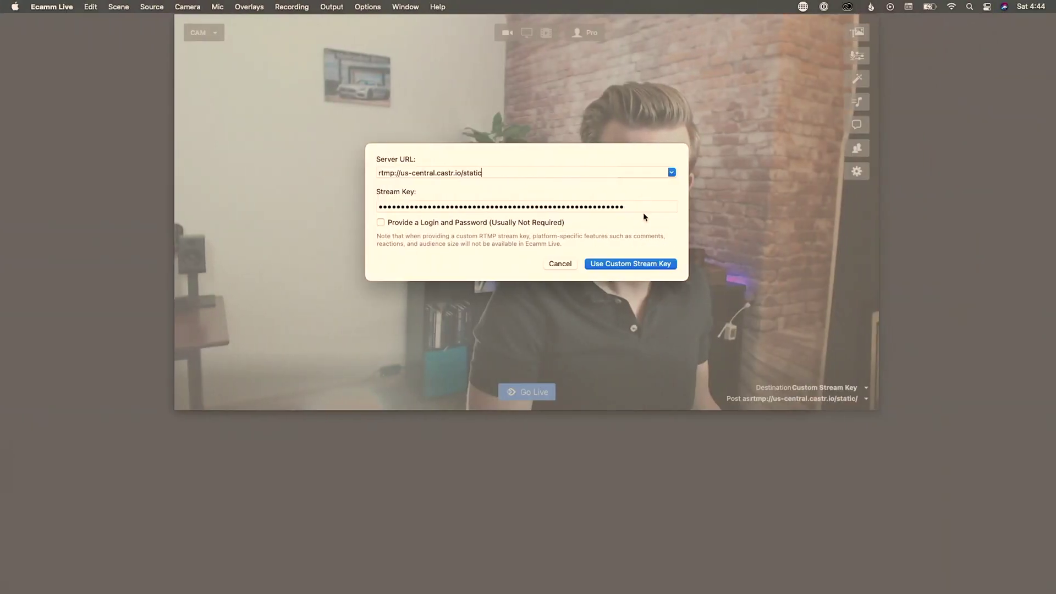
key("super+a")
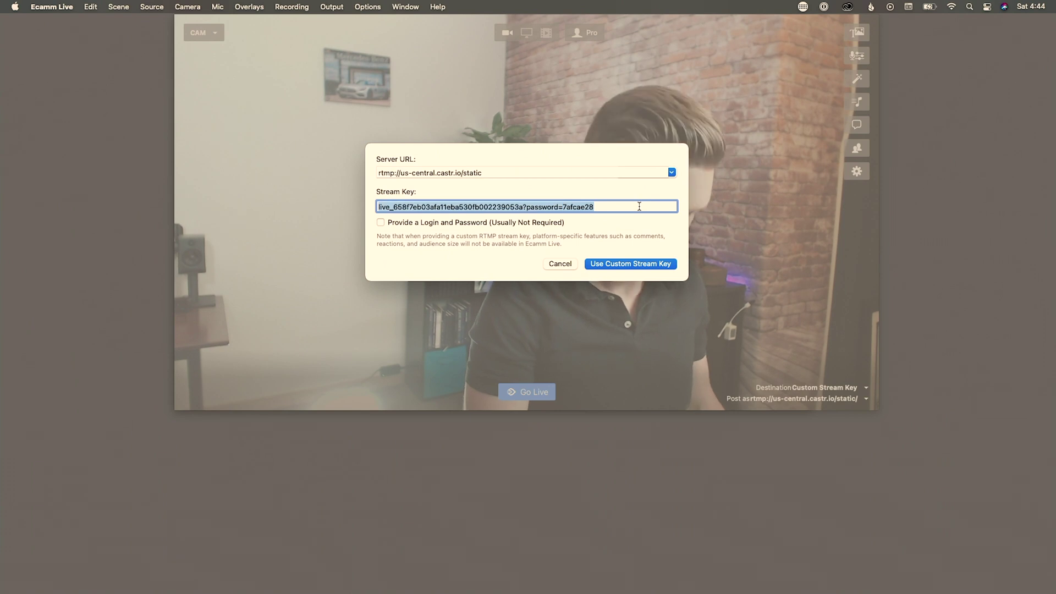
key("super+v")
left_click(621, 268)
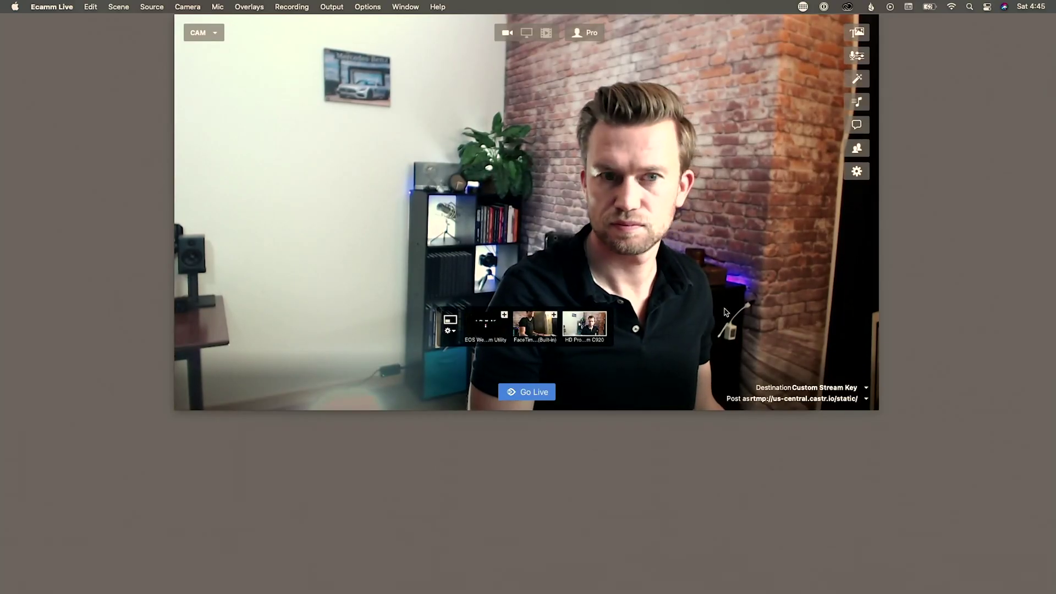
left_click(538, 392)
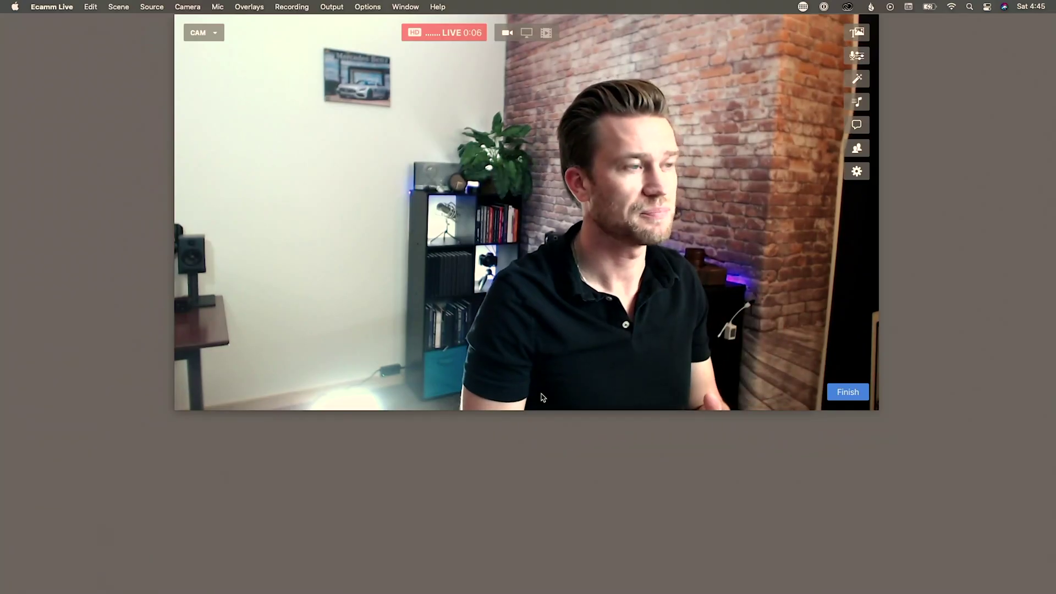
Switch to the browser desktop showing the page in Divi's Visual Builder.
key("ctrl+Left")
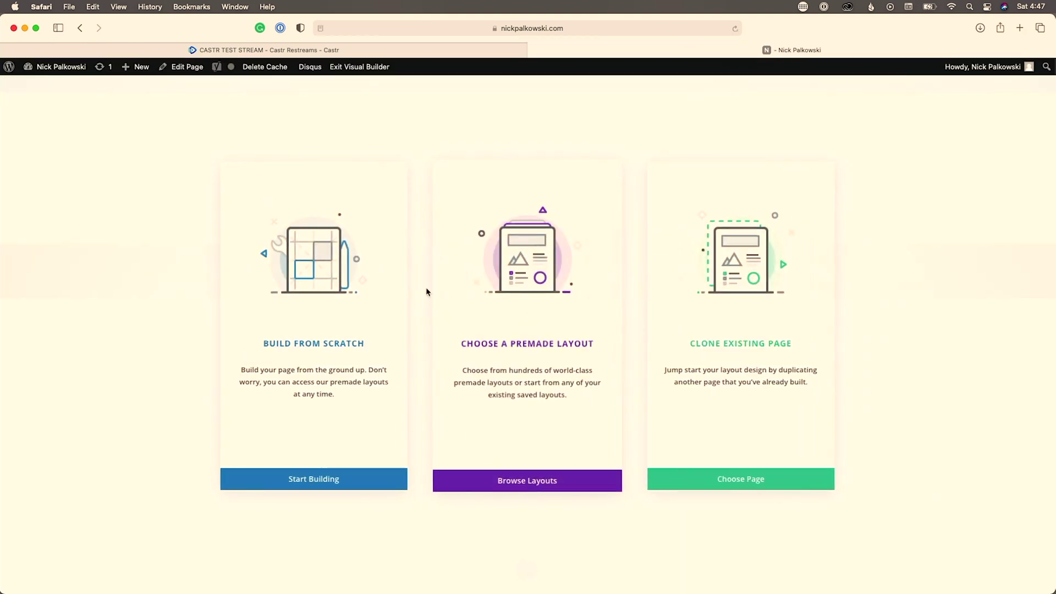
Build from scratch with a one-column row holding a Text module, then switch to Castr.
left_click(290, 482)
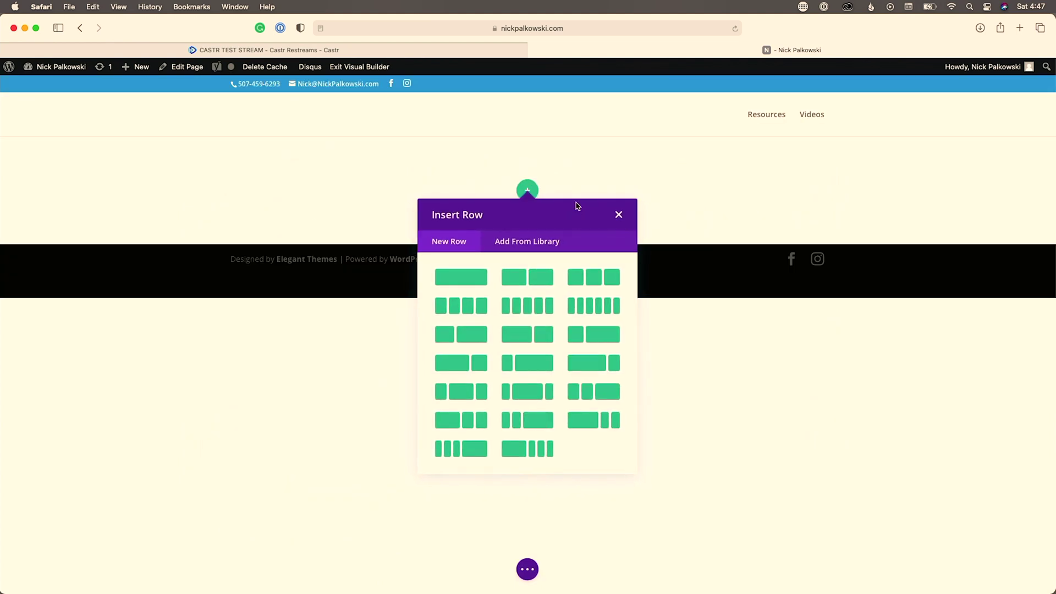
left_click(463, 283)
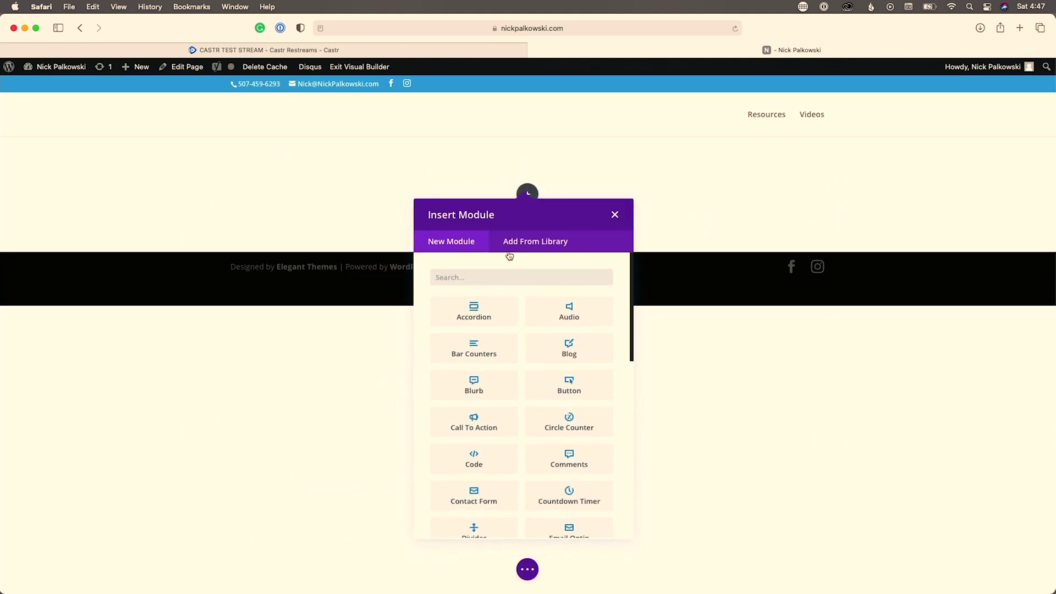
scroll(537, 370, "down", 3)
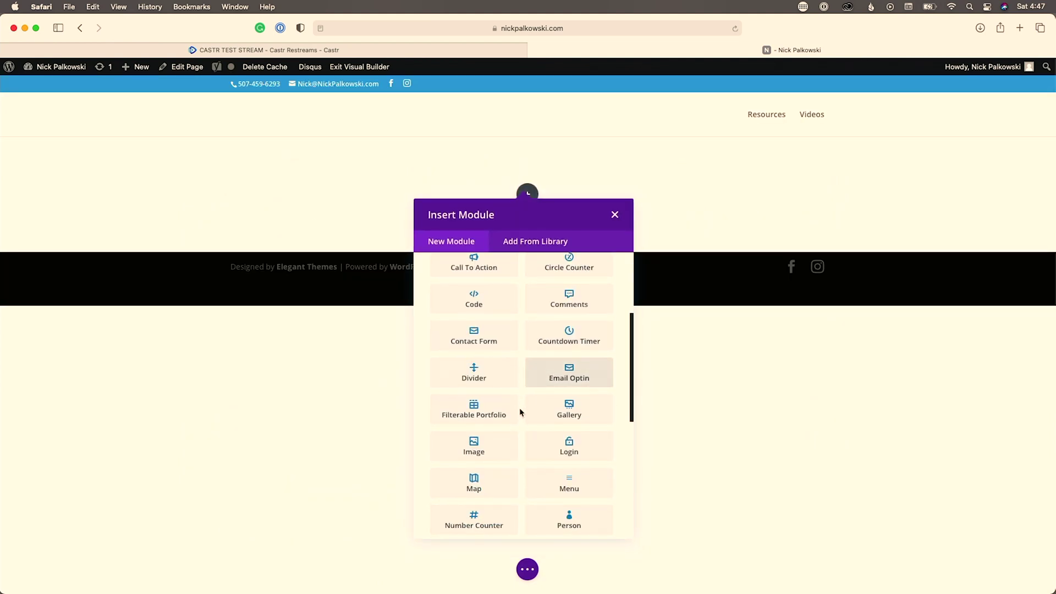
scroll(487, 374, "down", 6)
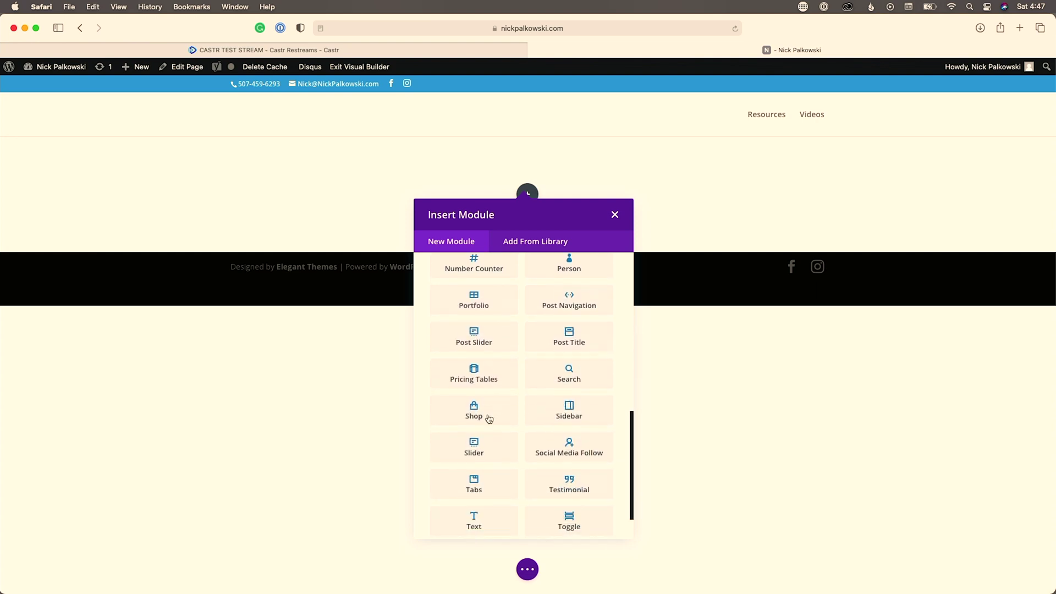
left_click(474, 481)
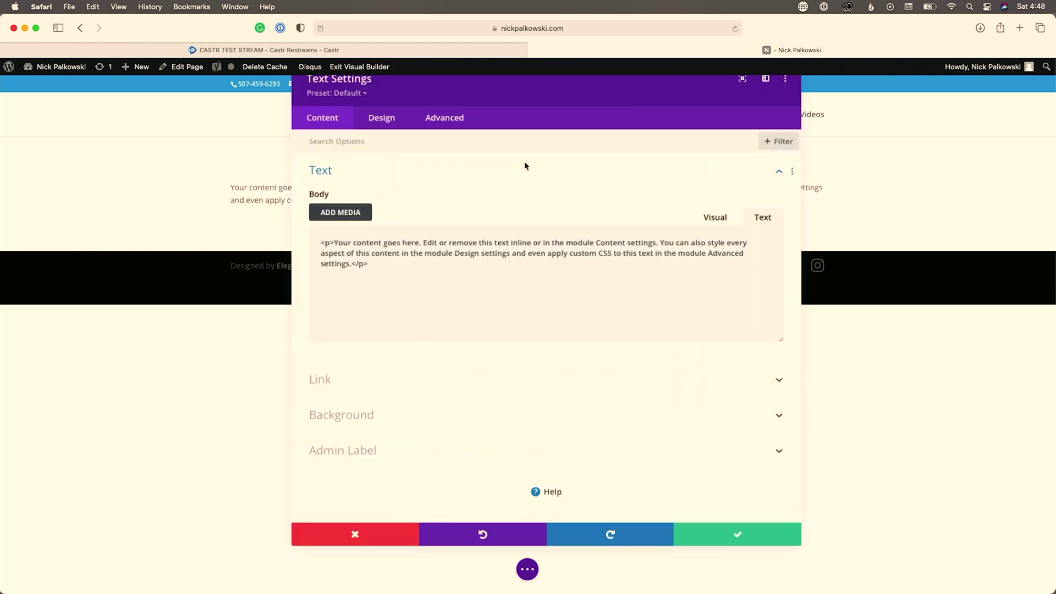
key("ctrl+shift+Tab")
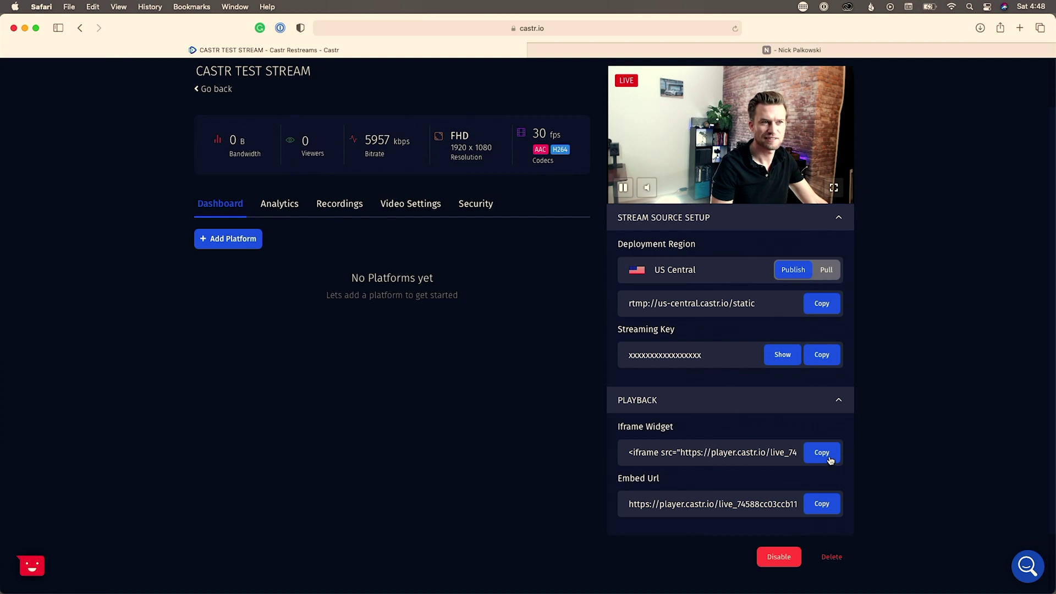
Paste Castr's iframe embed code into the Text module body and save the module.
left_click(785, 47)
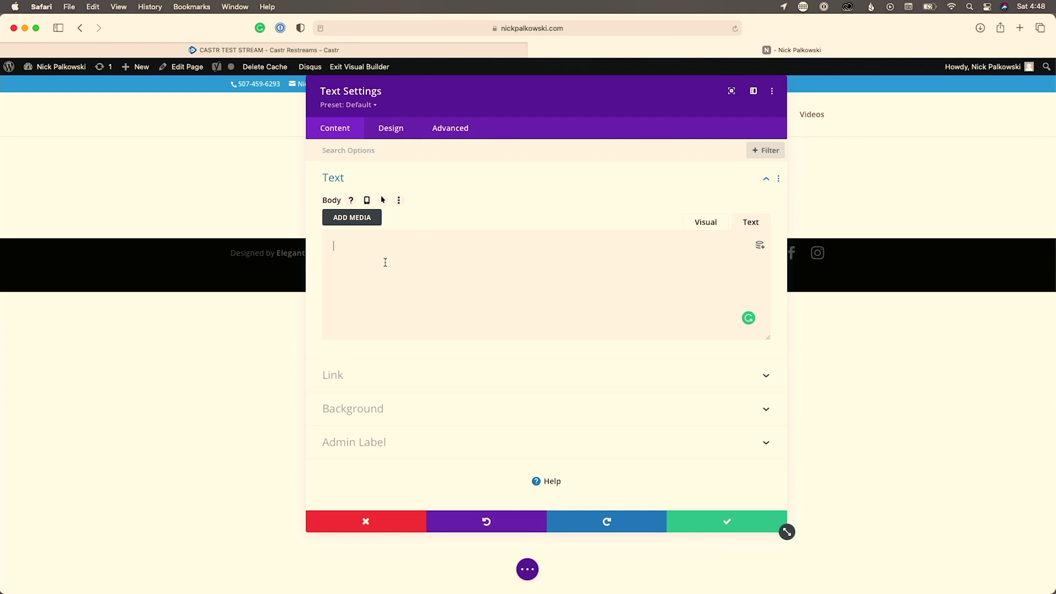
key("super+v")
left_click(683, 522)
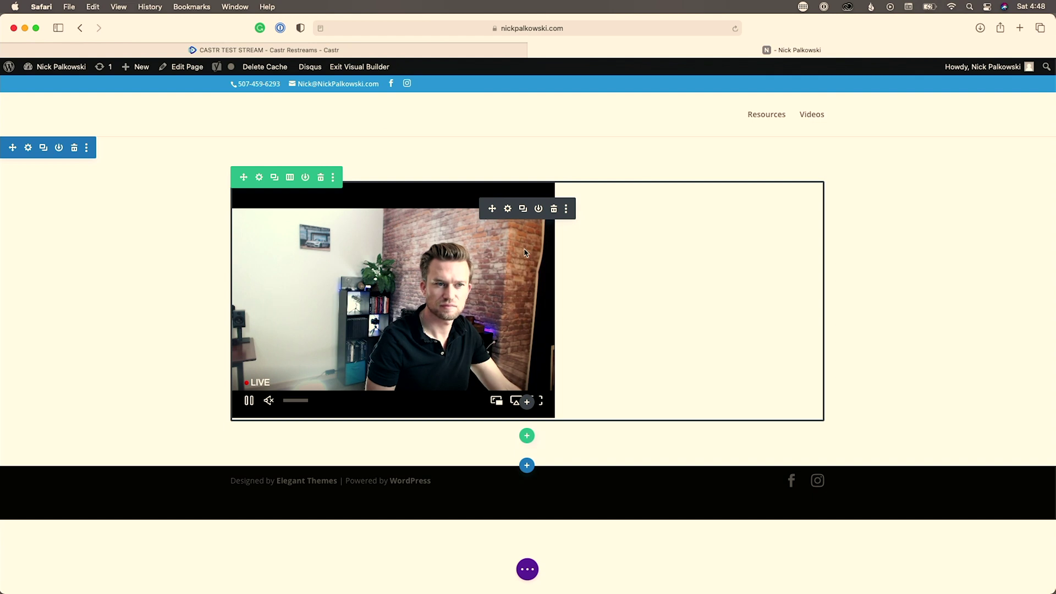
Pause the embedded player, toggle fullscreen on and off, then return to Castr.
left_click(249, 401)
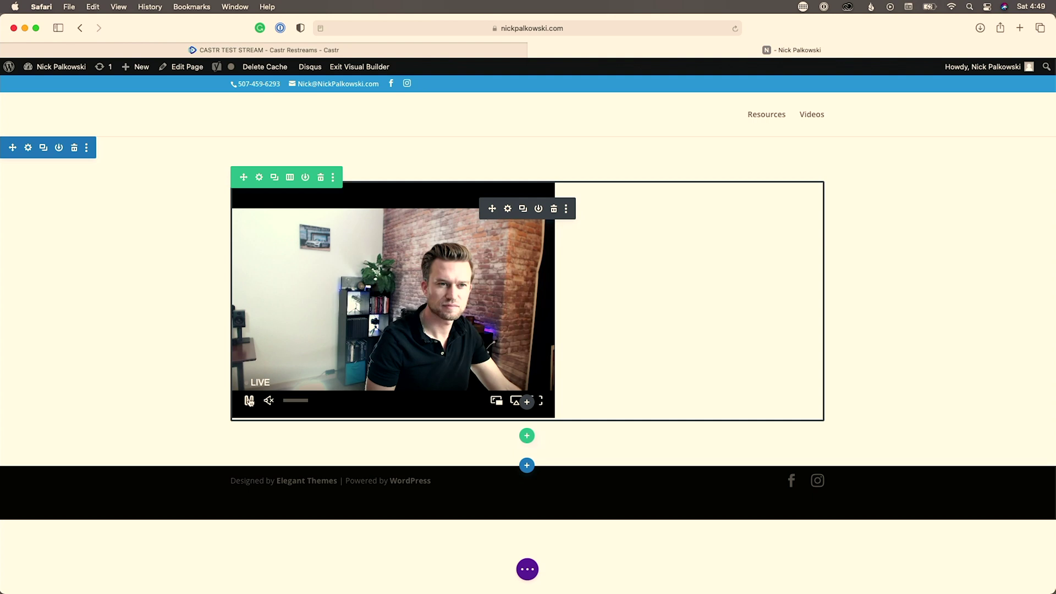
left_click(542, 404)
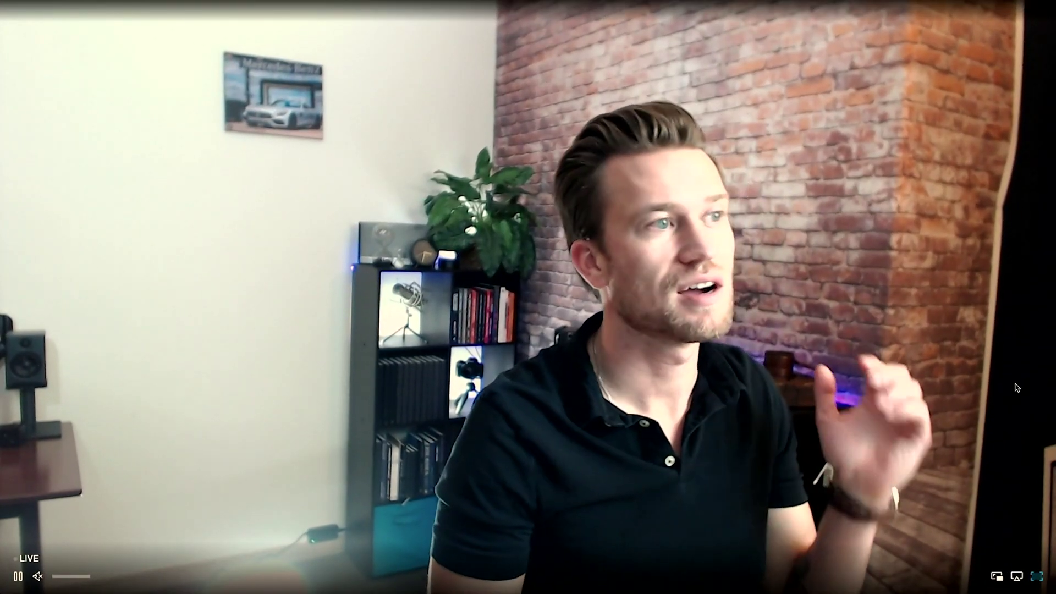
left_click(1036, 578)
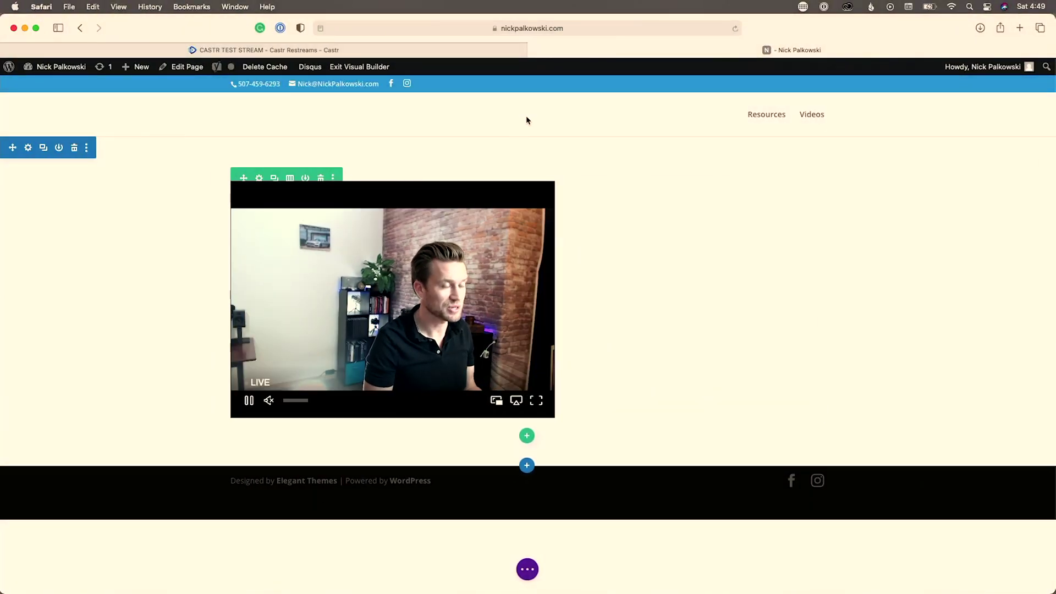
left_click(477, 52)
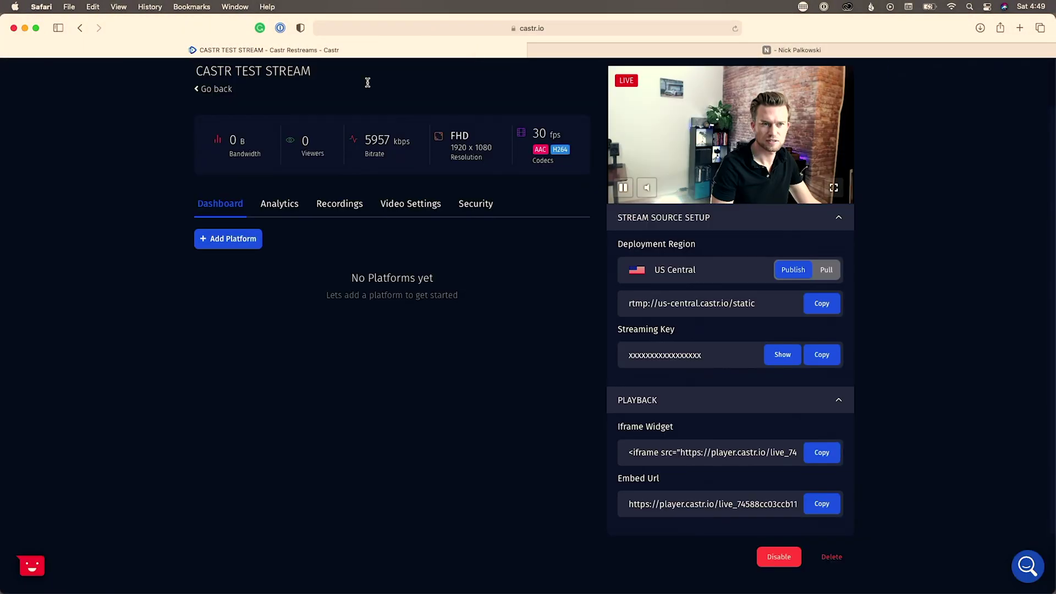
Copy the stream's embed URL and load it in a new Safari tab.
left_click(820, 505)
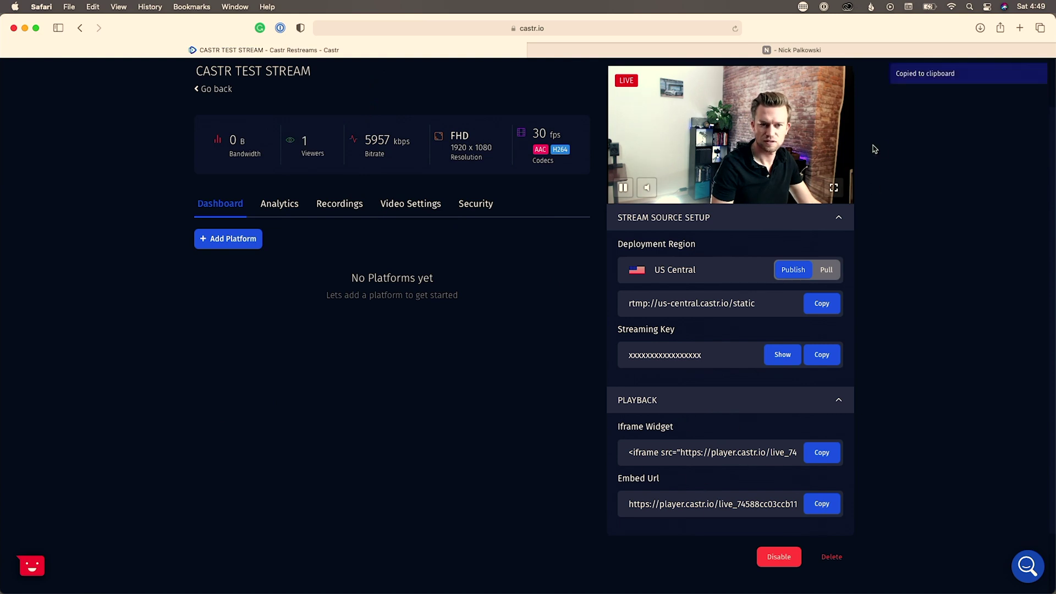
left_click(1021, 28)
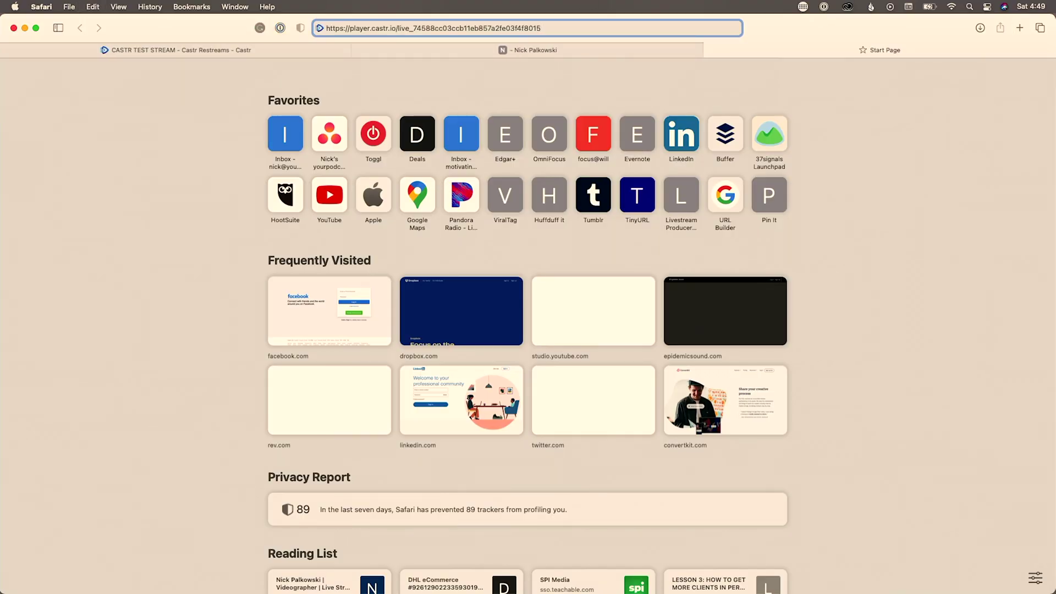
key("Return")
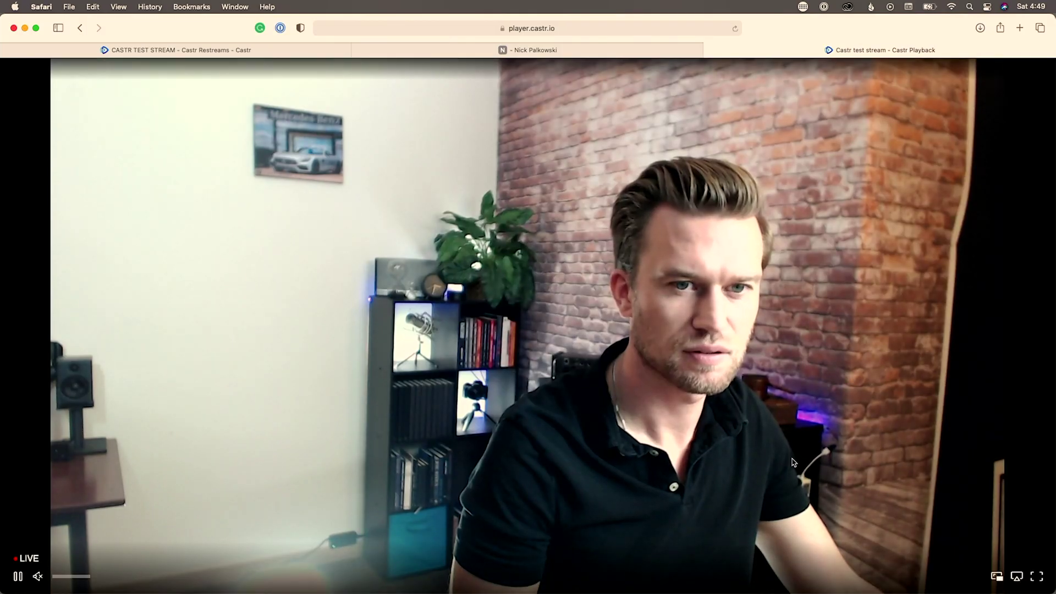
Pause the live player on the standalone player.castr.io page.
left_click(582, 192)
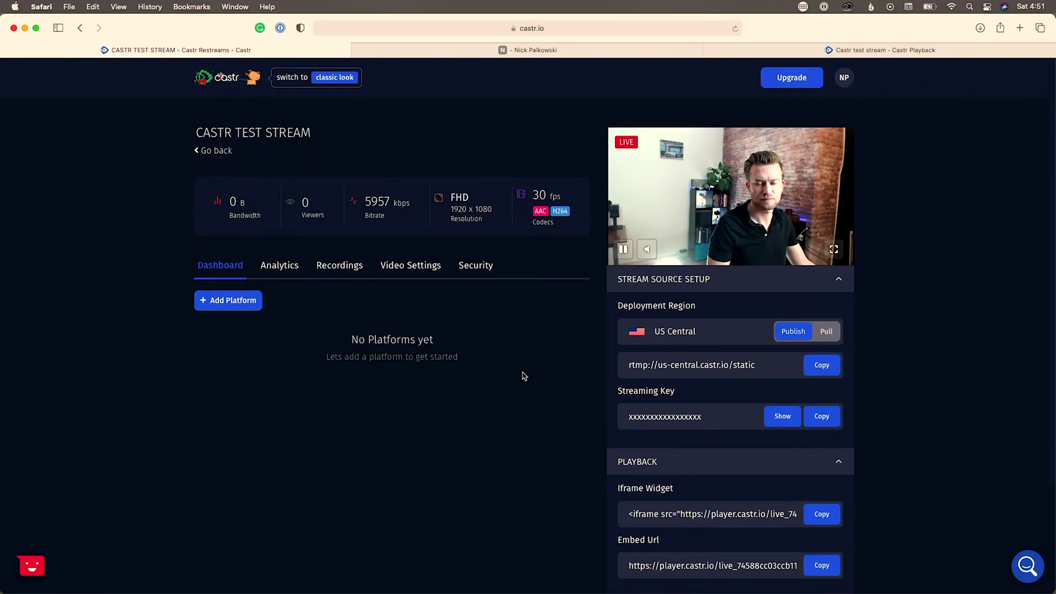
Show the stream's Analytics with its Concurrent Viewers chart.
scroll(525, 376, "down", 4)
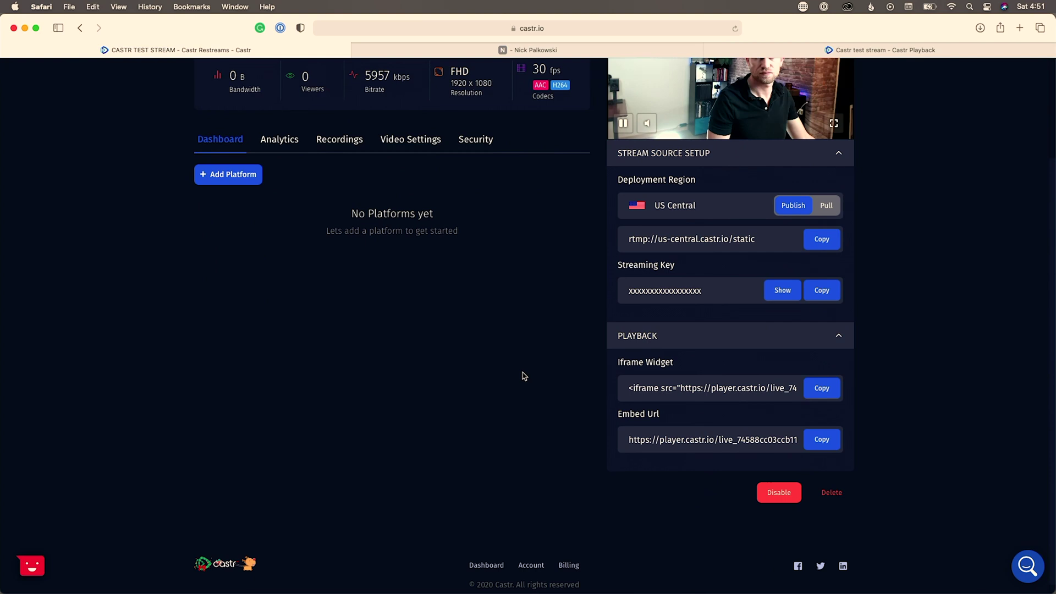
scroll(524, 376, "up", 2)
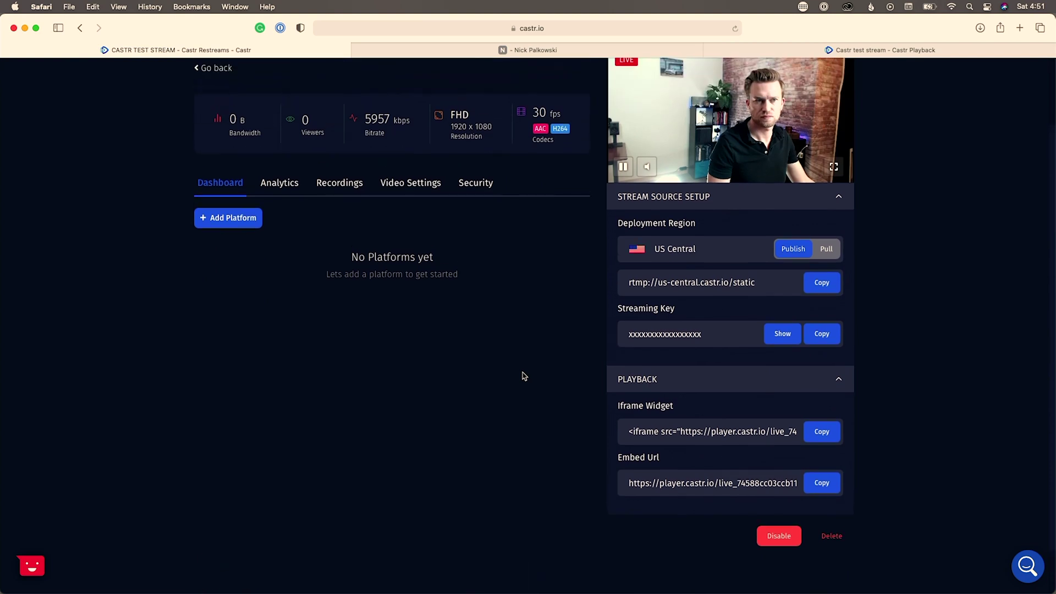
left_click(282, 192)
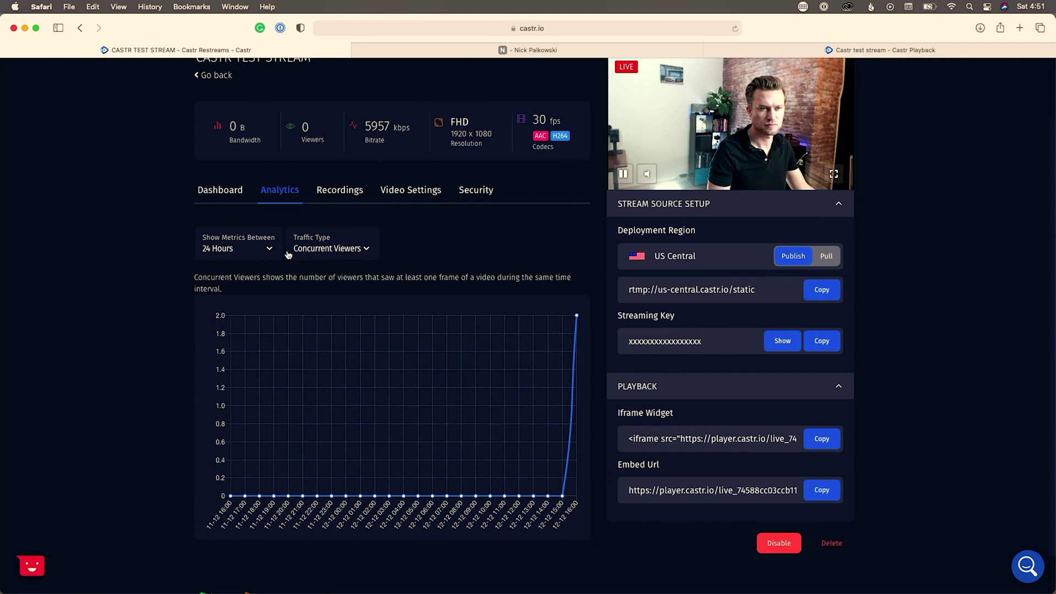
Review the Traffic Type and time-range choices, keeping the last 24 hours.
left_click(341, 255)
left_click(333, 256)
left_click(328, 253)
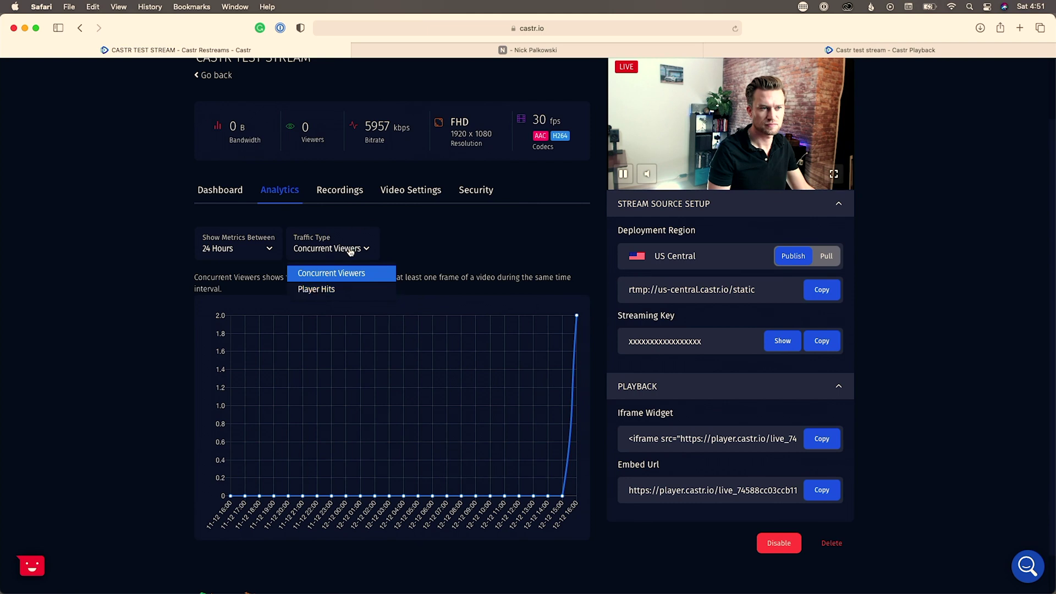
left_click(249, 250)
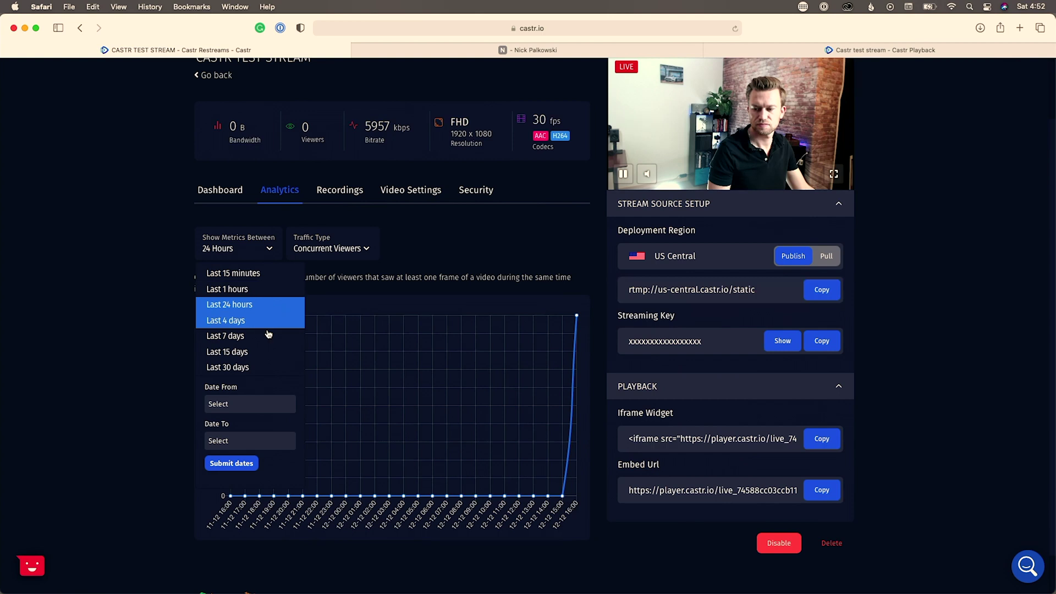
left_click(442, 241)
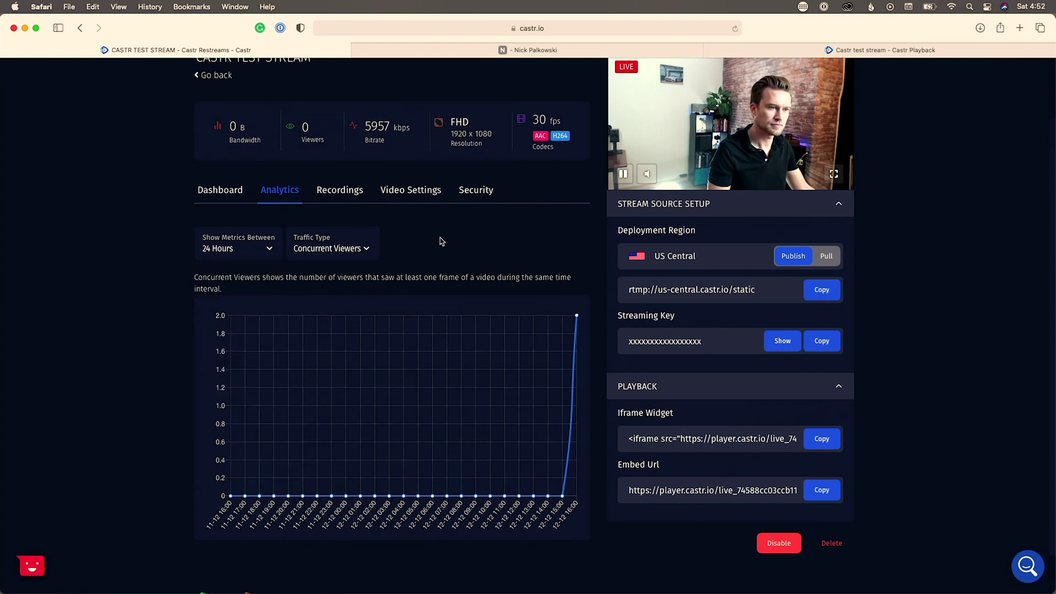
Turn Record streams on under Recordings, then bring up the stream's Video Settings.
left_click(341, 191)
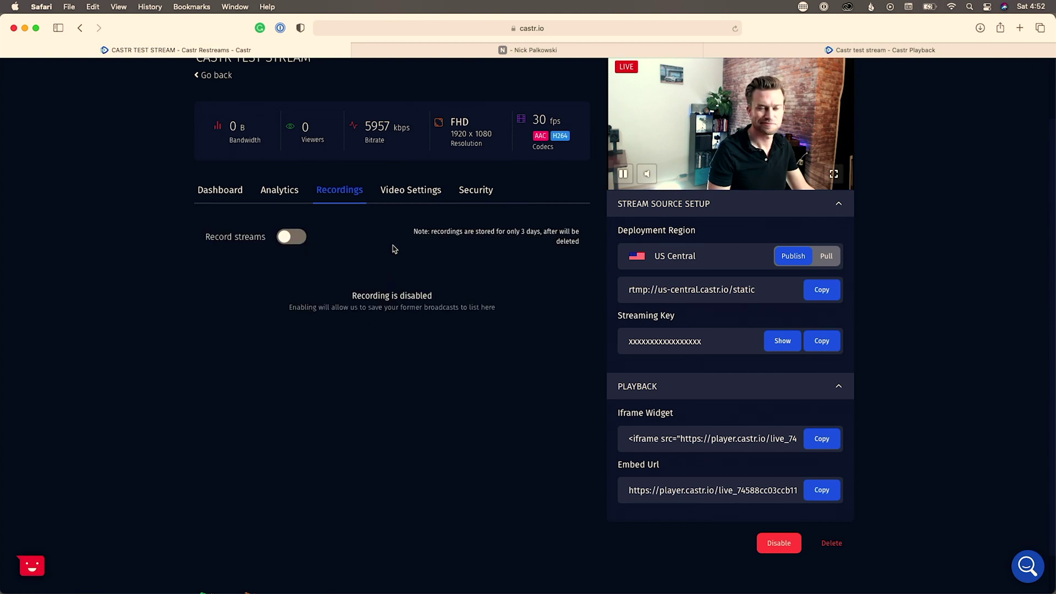
left_click(291, 237)
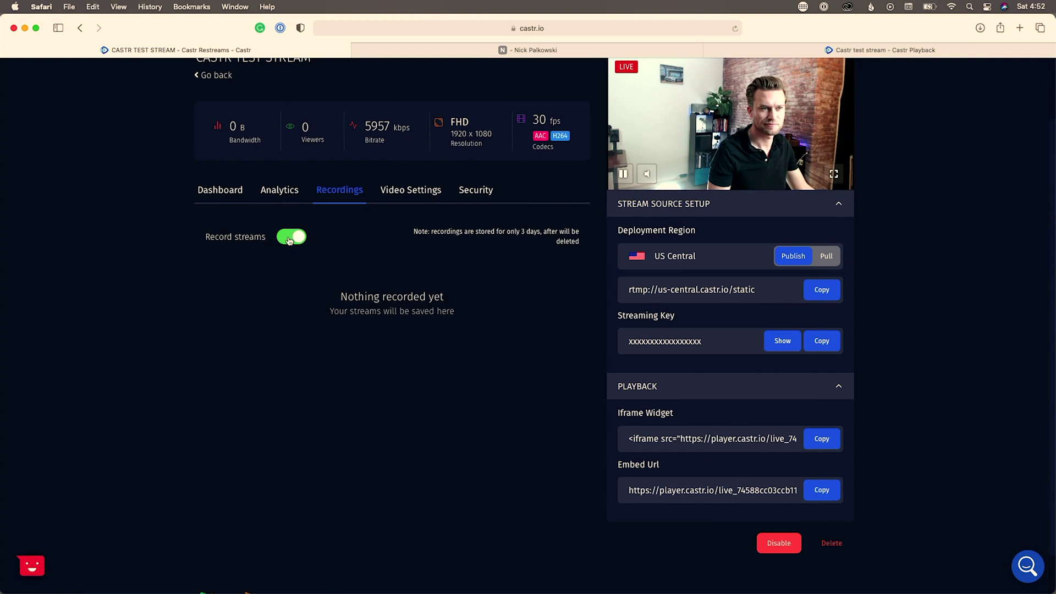
left_click(291, 238)
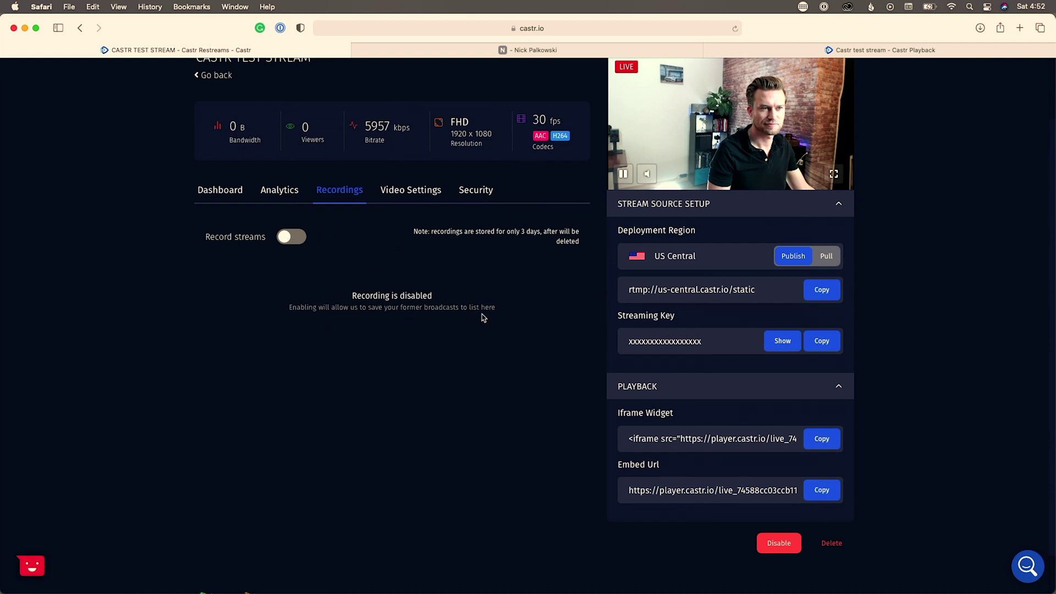
left_click(299, 238)
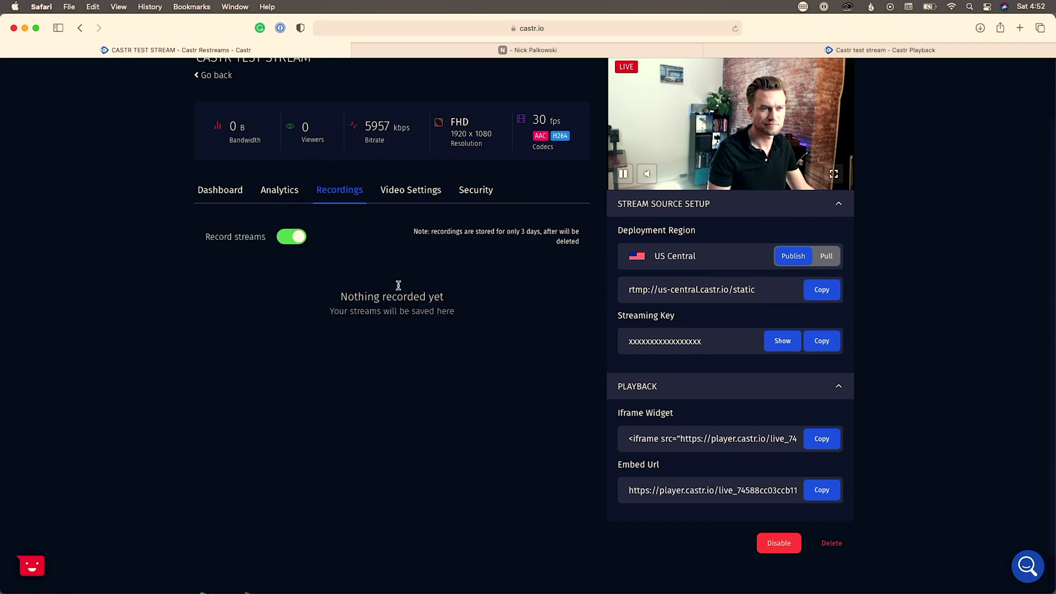
left_click(394, 191)
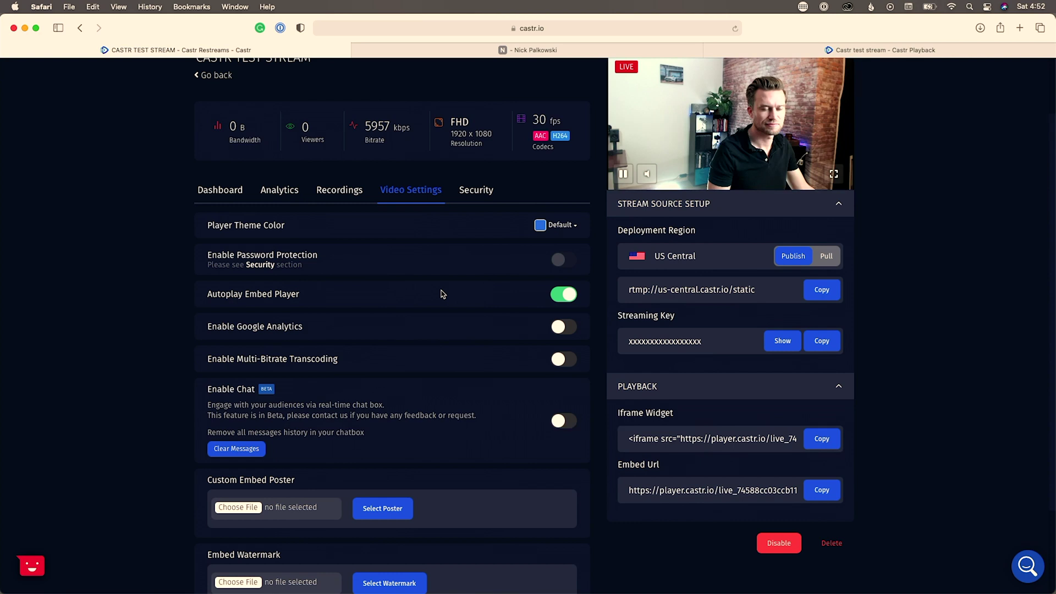
left_click(561, 226)
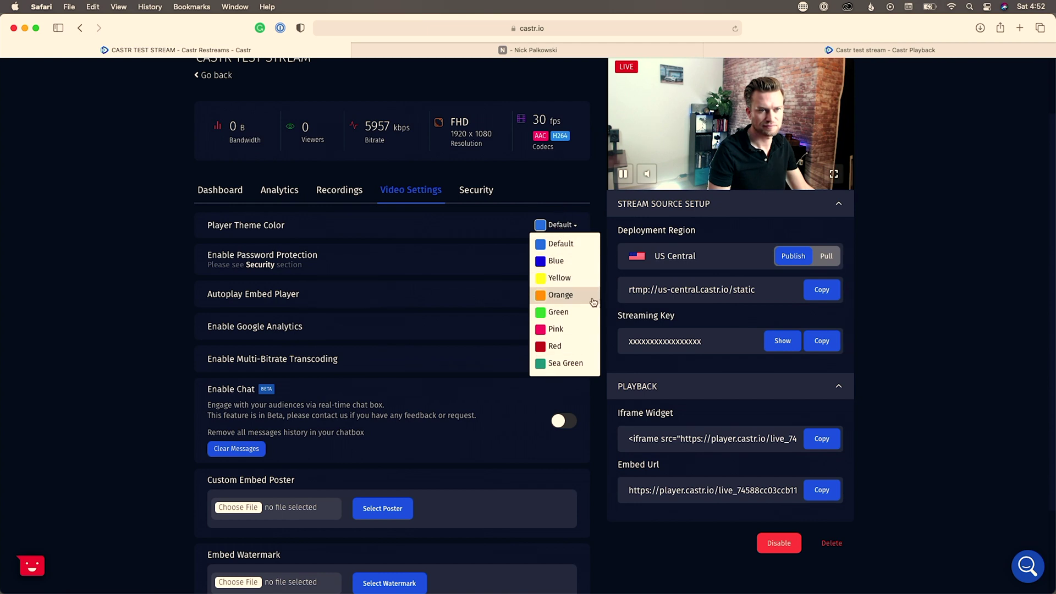
left_click(561, 226)
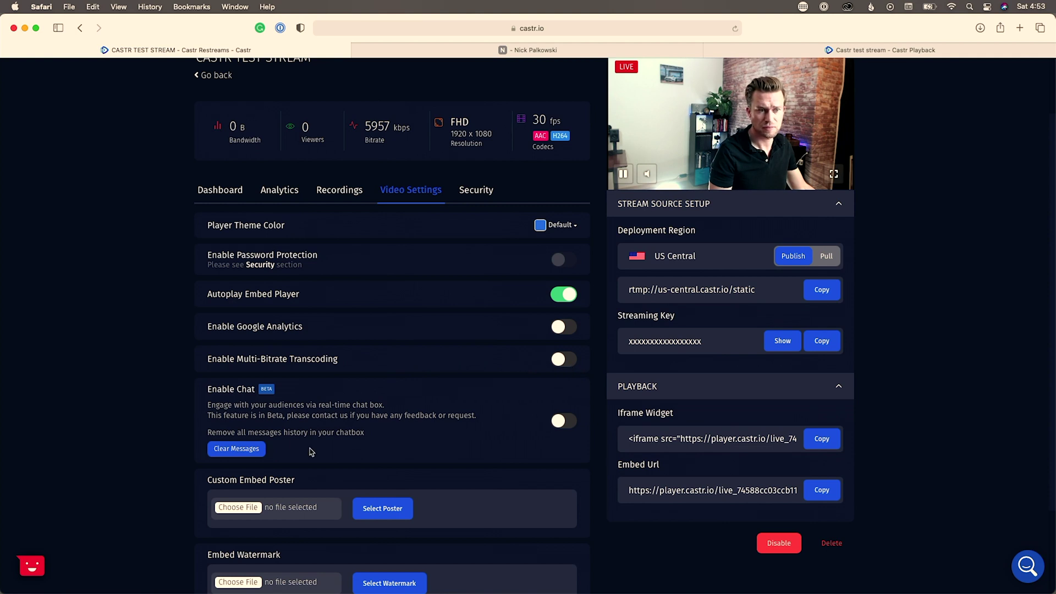
scroll(312, 452, "down", 3)
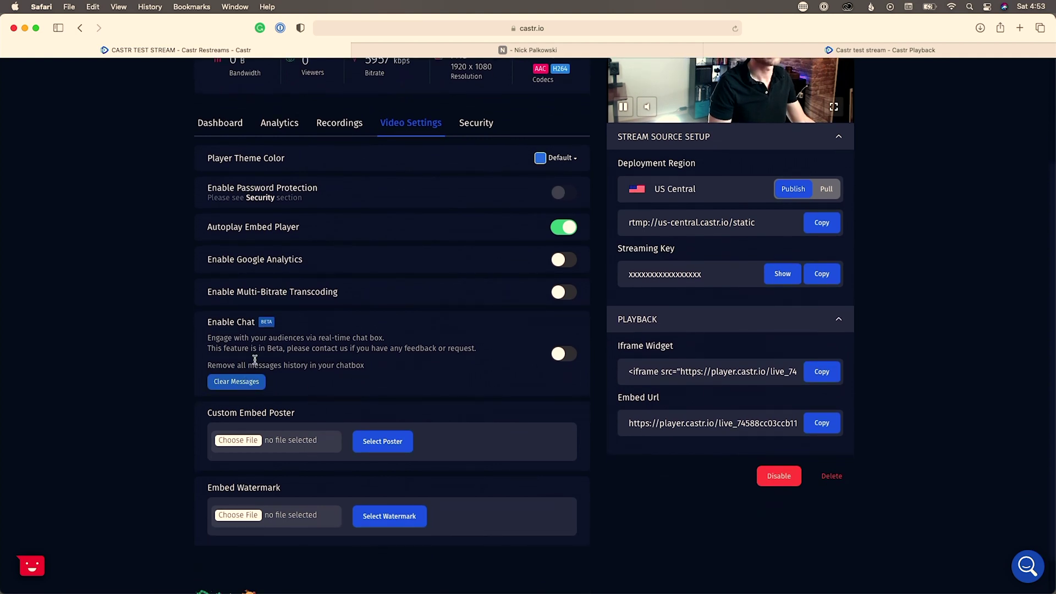
scroll(324, 362, "down", 2)
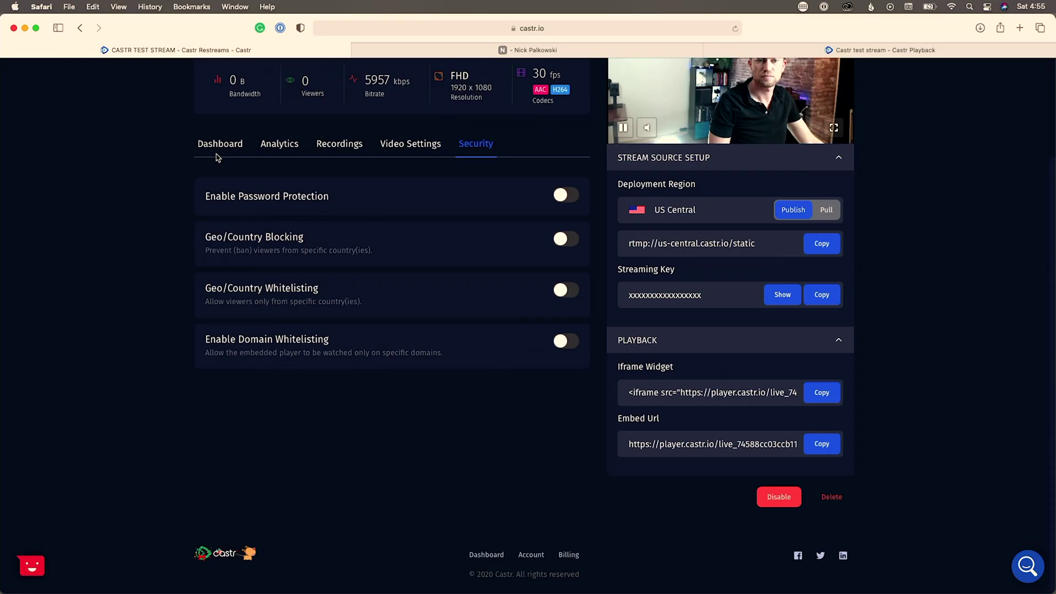
Disable the test stream from its Dashboard, then re-enable it to resume broadcasting at 1920 x 1080, 30 fps.
left_click(218, 151)
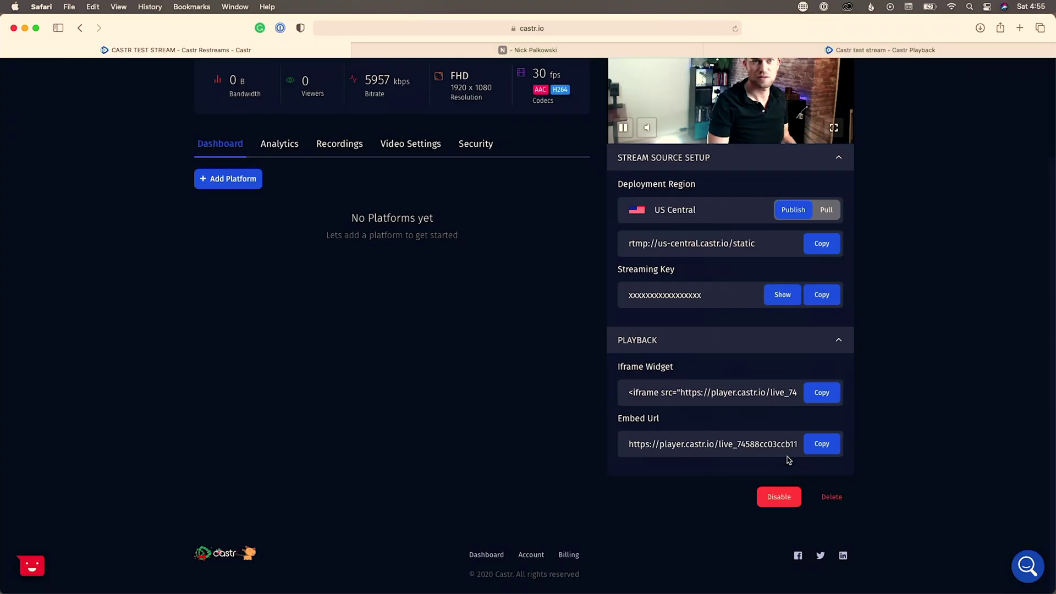
left_click(781, 497)
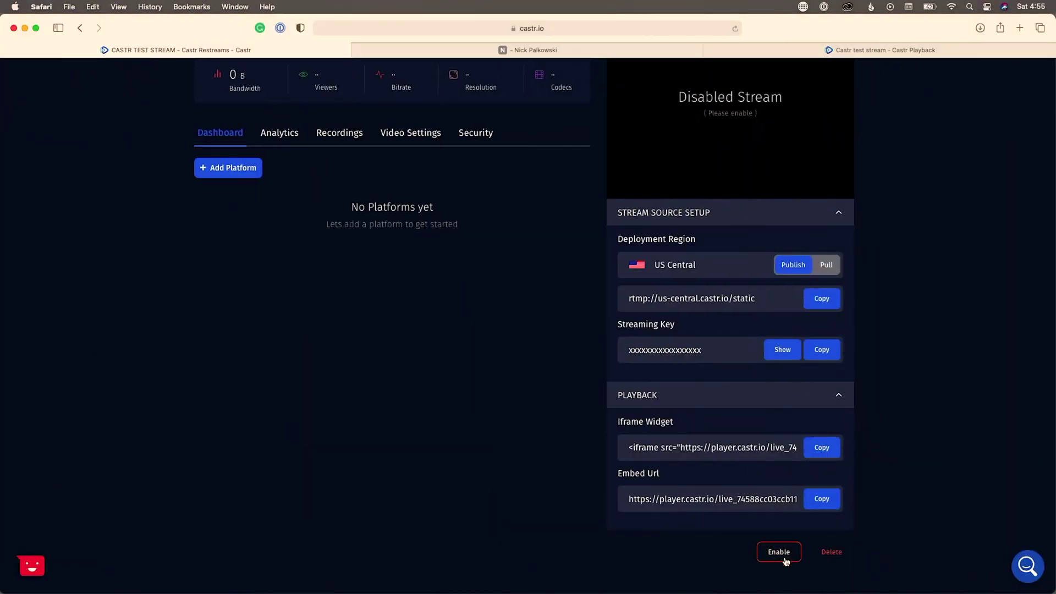
left_click(785, 557)
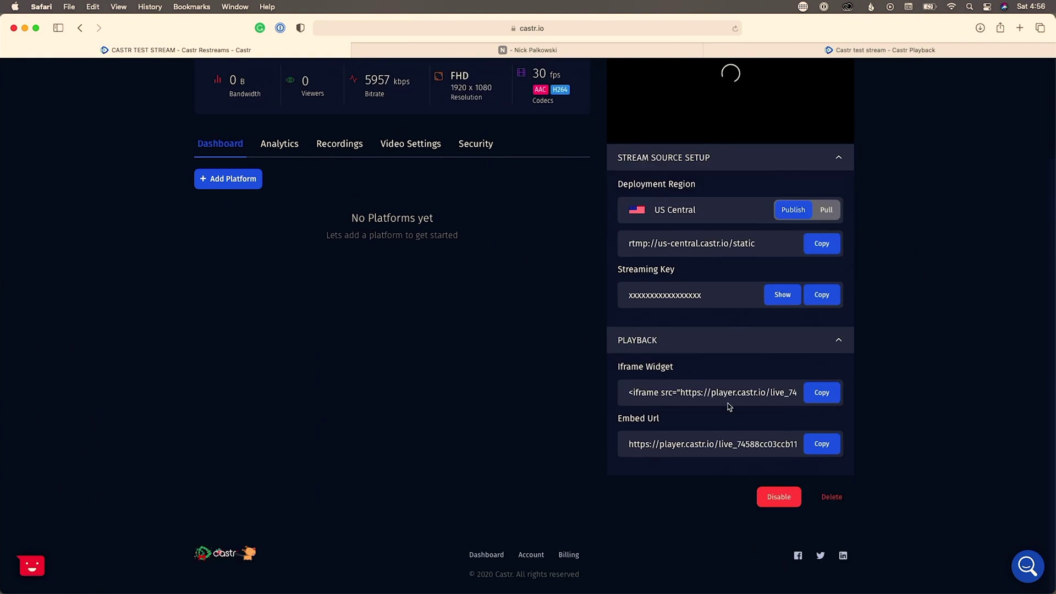
scroll(730, 407, "up", 4)
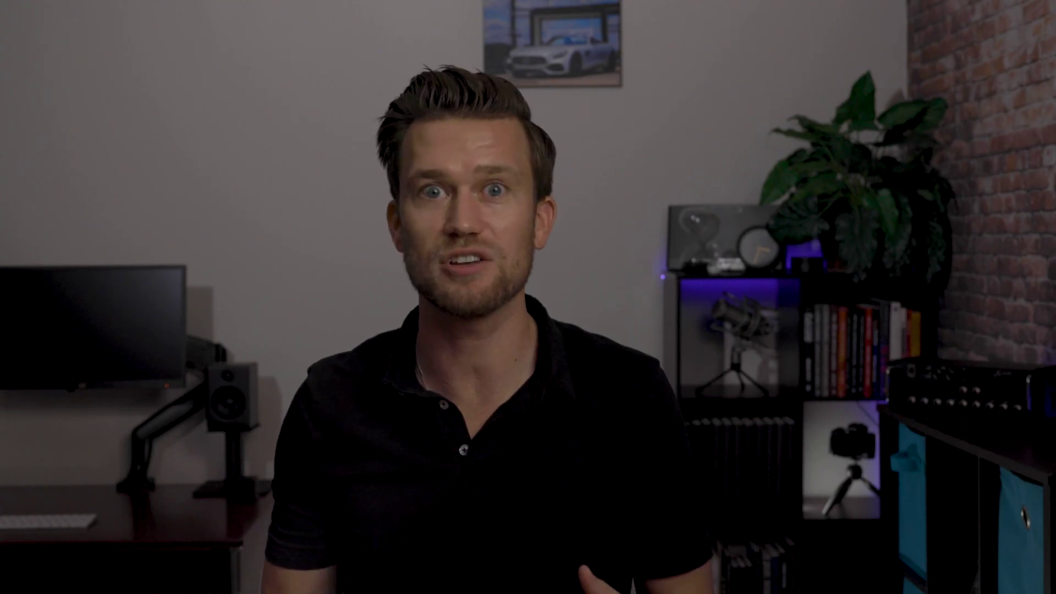